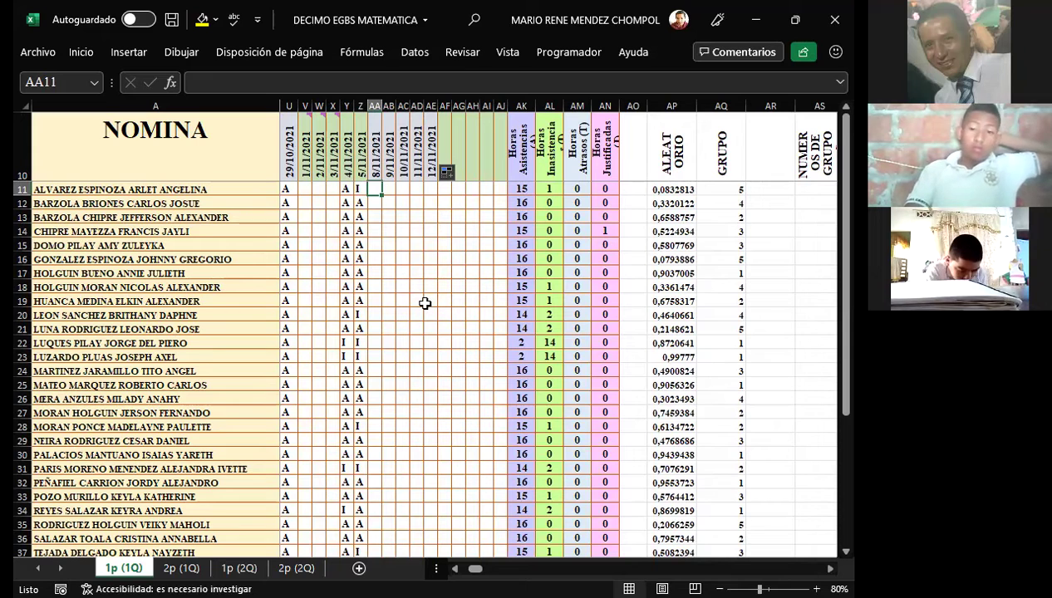
# Step: Record attendance "A" in the 8/11/2021 column for the students in rows 11 to 17
pyautogui.write('A')
pyautogui.press('Return')
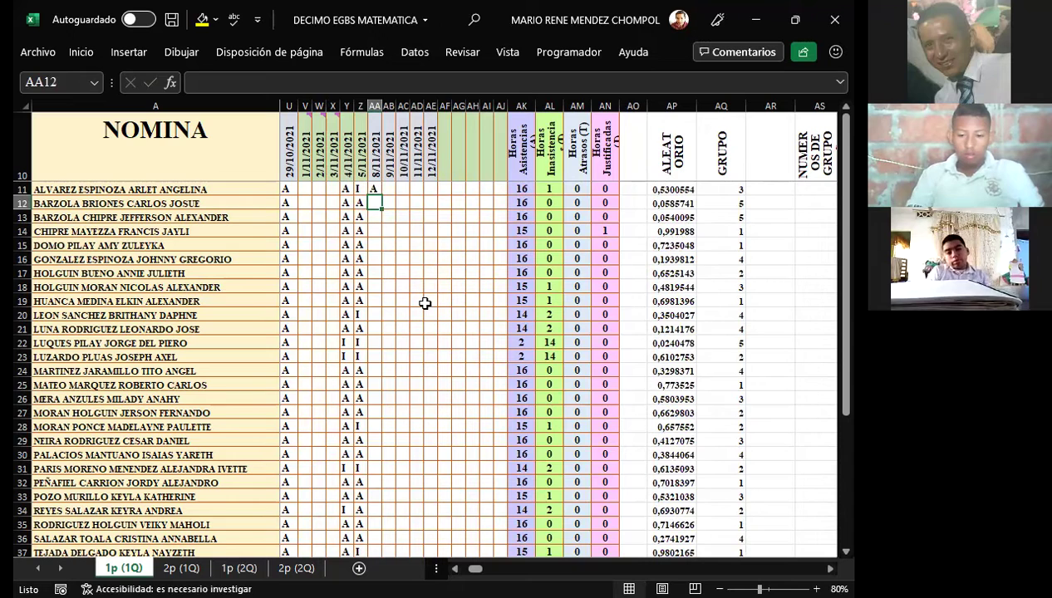
pyautogui.write('A')
pyautogui.press('Return')
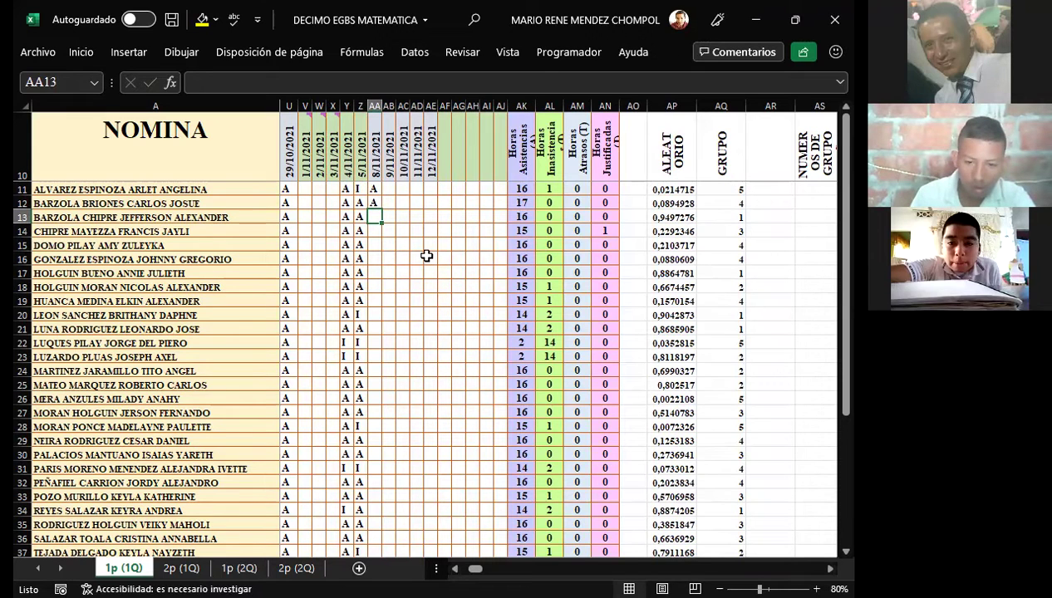
pyautogui.write('A')
pyautogui.press('Return')
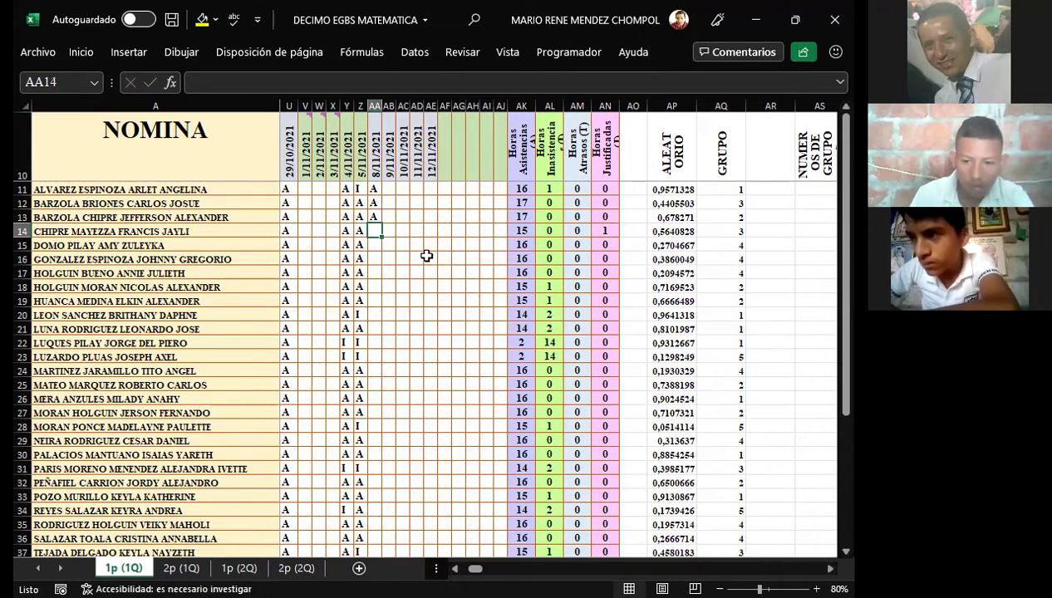
pyautogui.write('A')
pyautogui.press('Return')
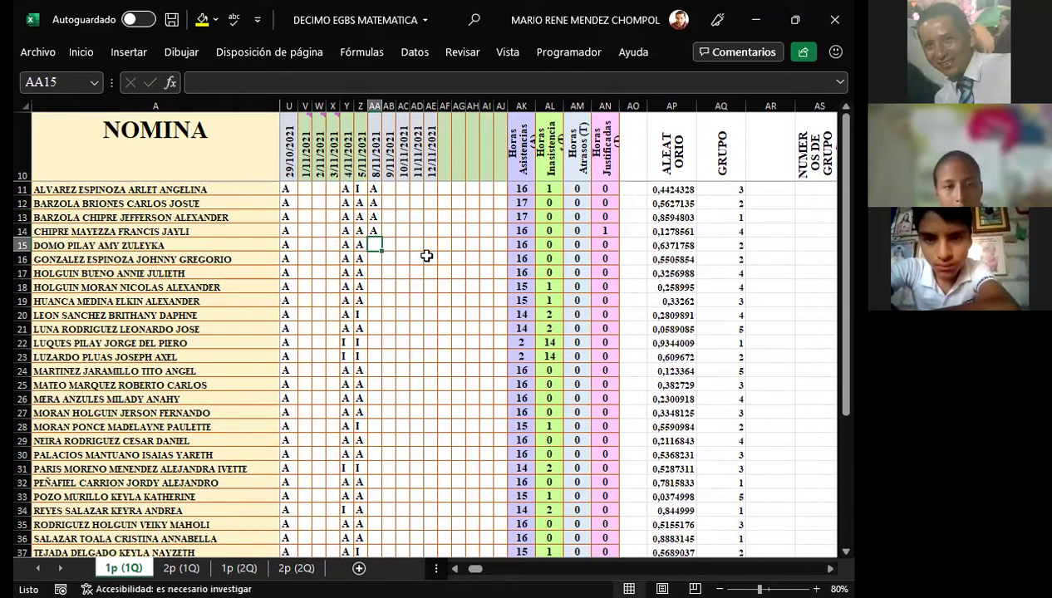
pyautogui.write('A')
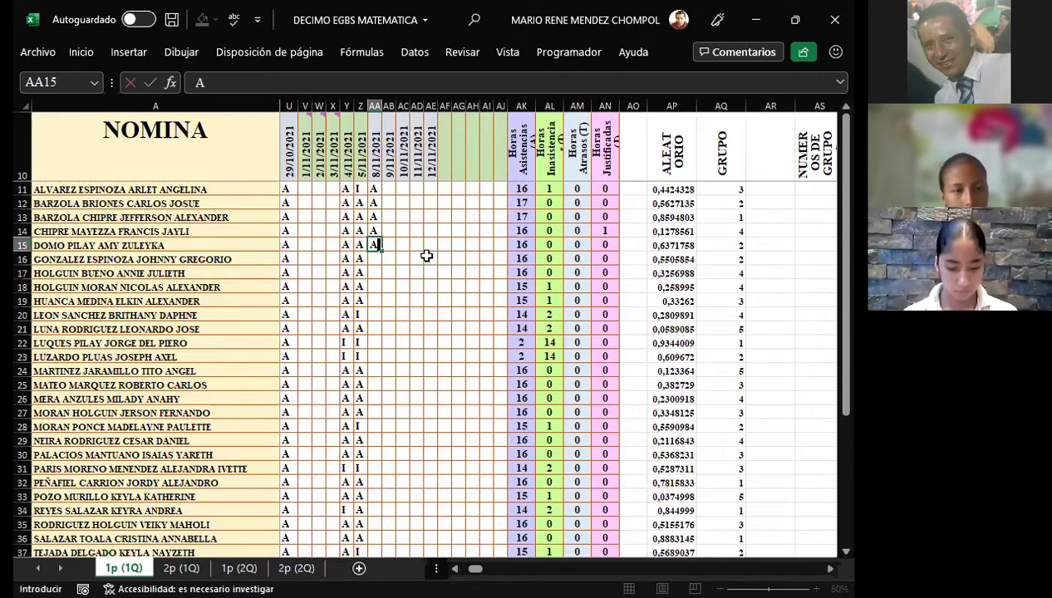
pyautogui.press('Return')
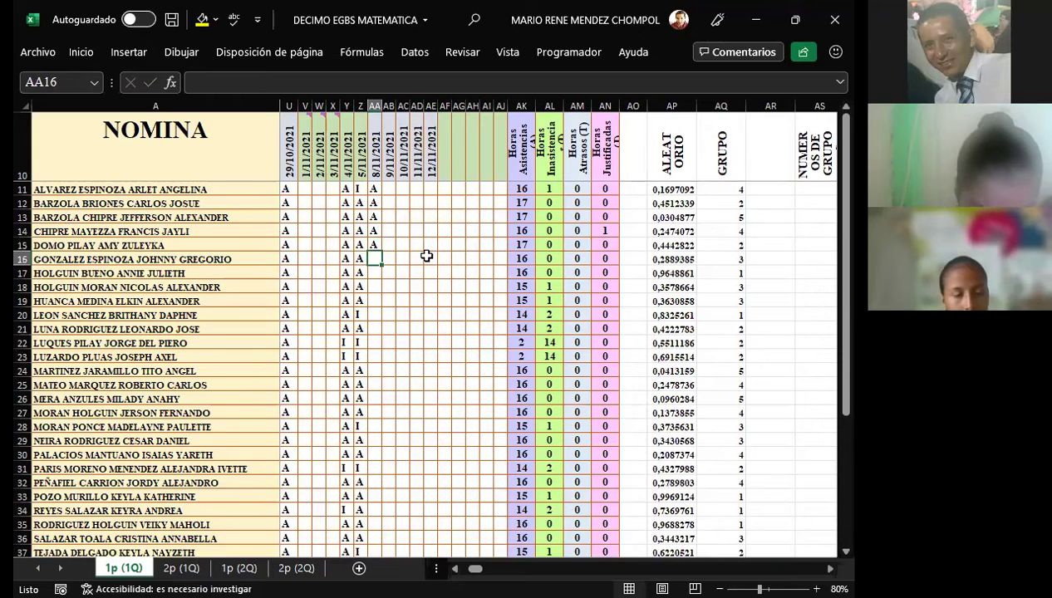
pyautogui.write('A')
pyautogui.press('Return')
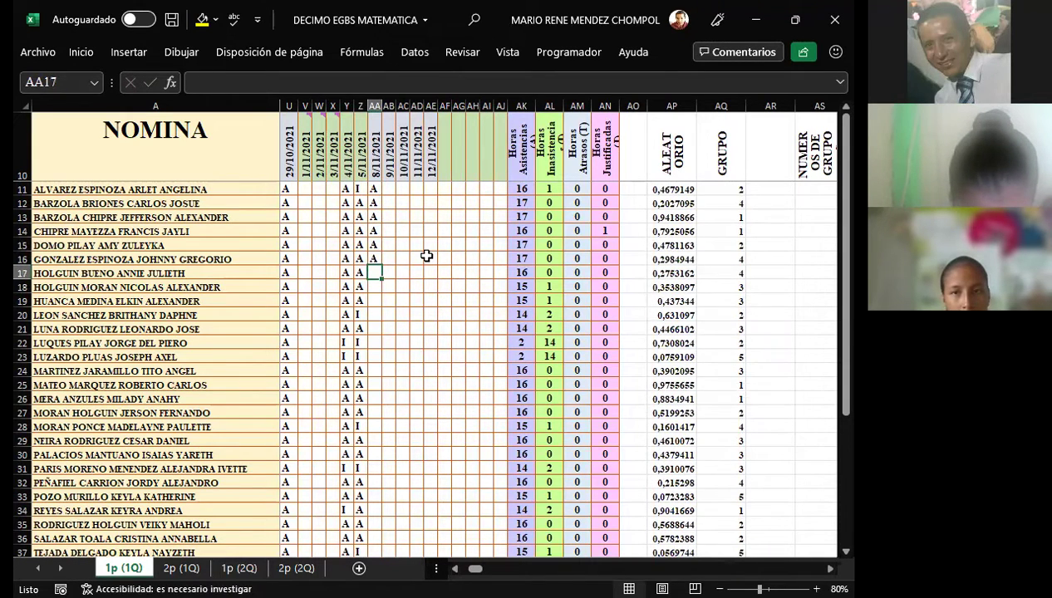
pyautogui.write('A')
pyautogui.press('Return')
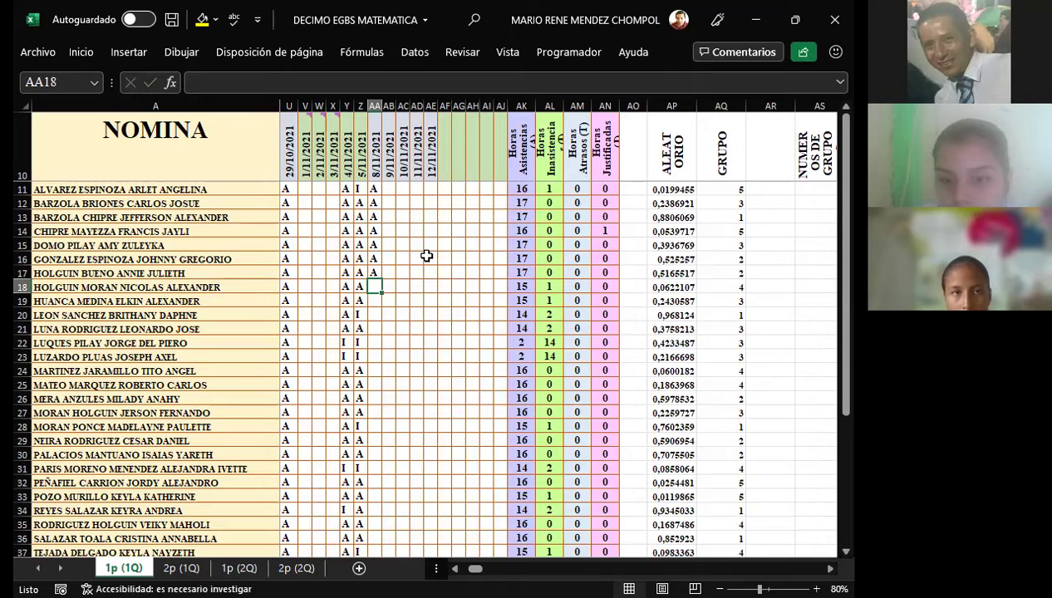
# Step: In the 8/11/2021 column, enter "I" for the student in row 18 and "A" for rows 19 and 20
pyautogui.write('I')
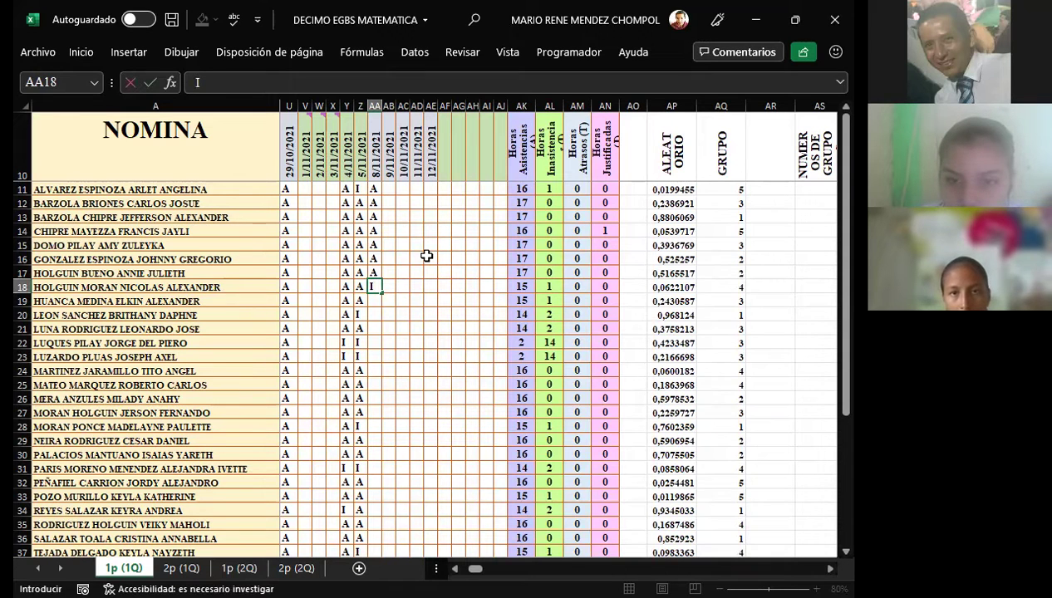
pyautogui.press('Return')
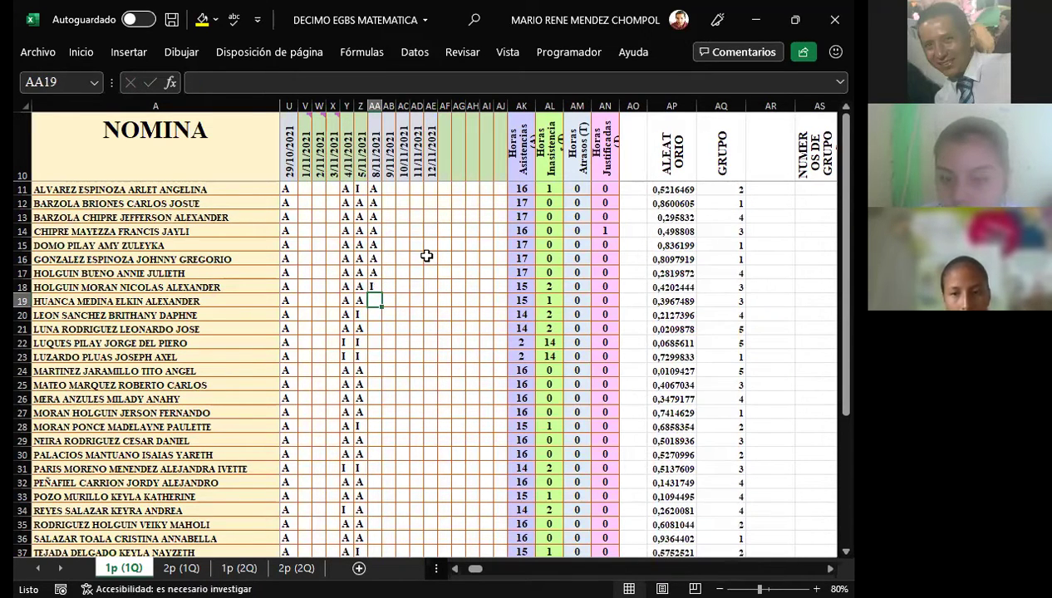
pyautogui.write('A')
pyautogui.press('Return')
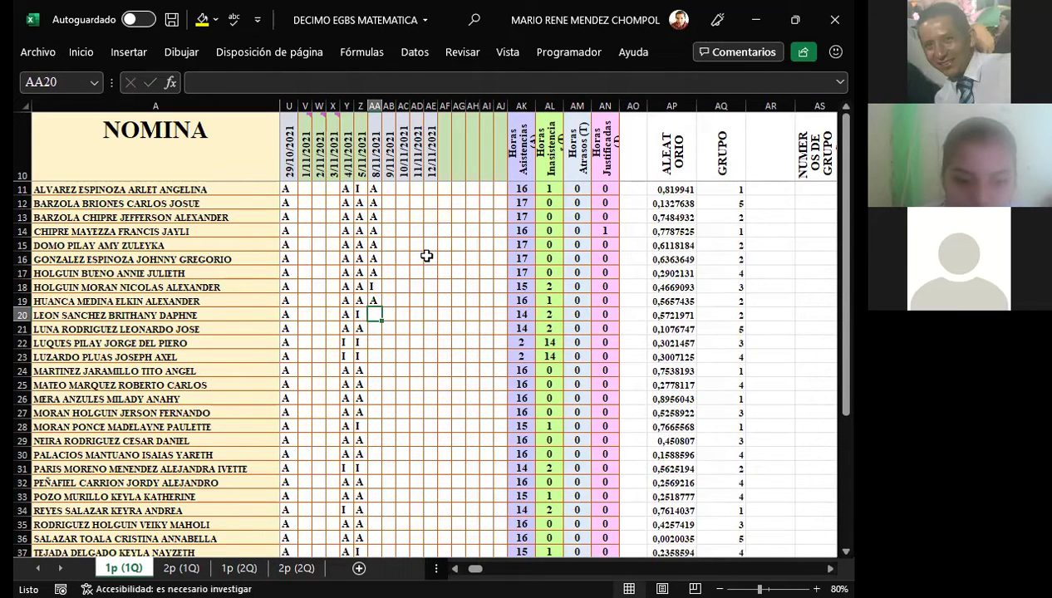
pyautogui.write('A')
pyautogui.press('Return')
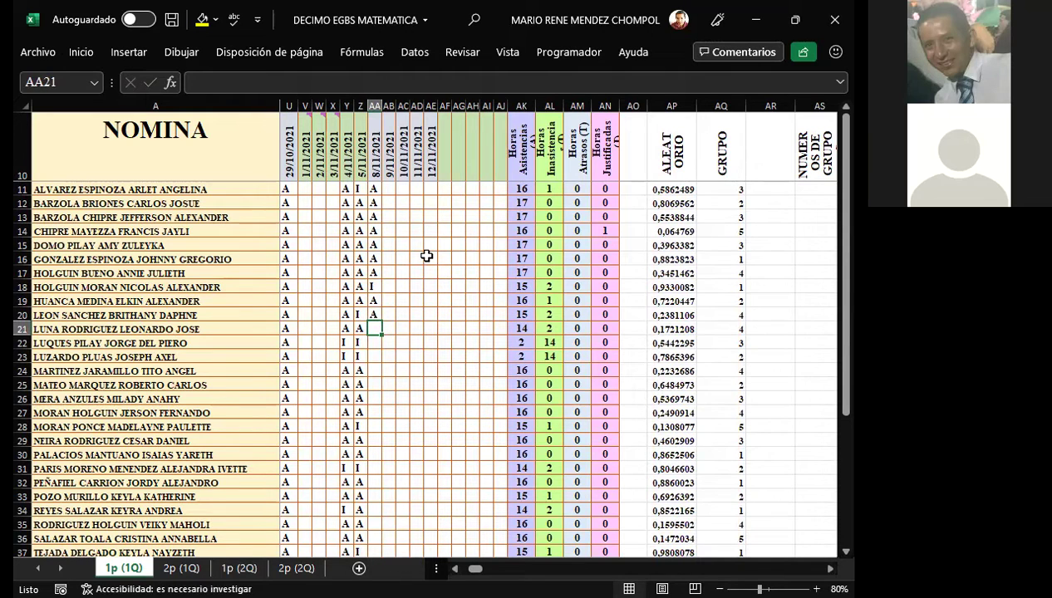
# Step: Record absence "I" in the 8/11/2021 column for the students in rows 21 to 24
pyautogui.write('I')
pyautogui.press('Return')
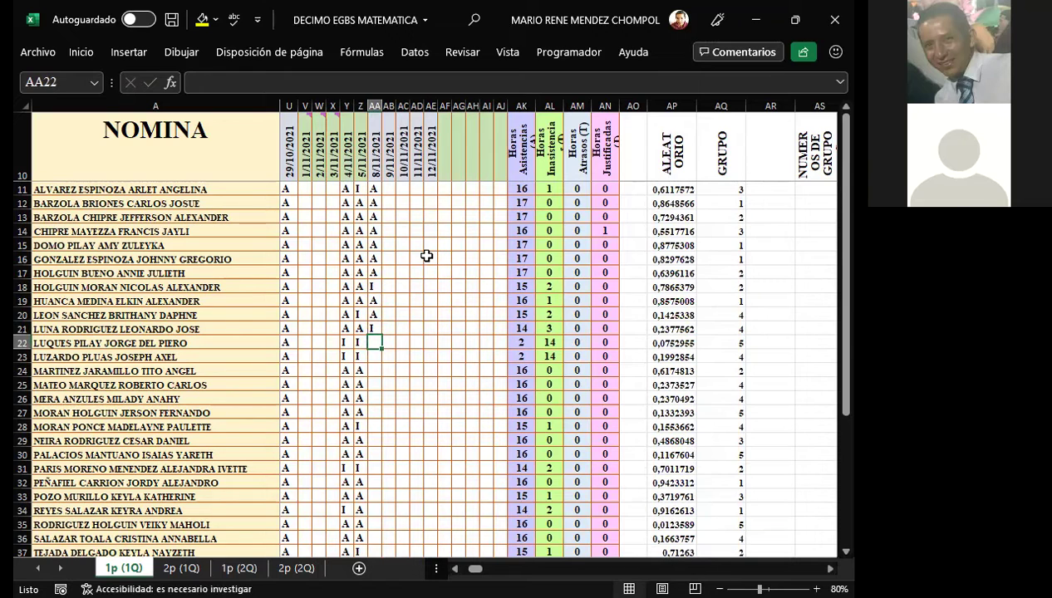
pyautogui.write('I')
pyautogui.press('Return')
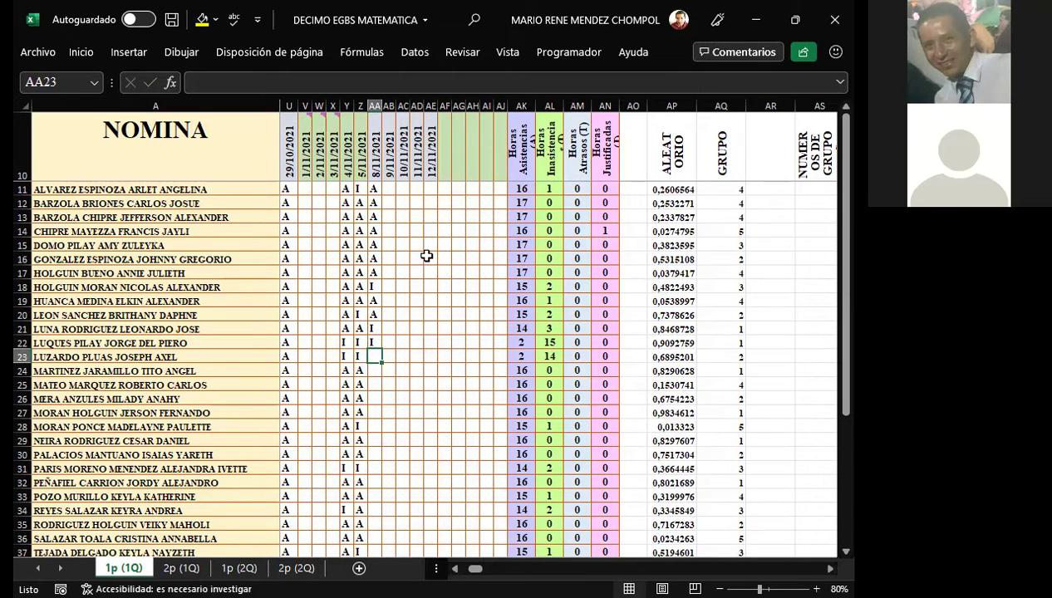
pyautogui.write('I')
pyautogui.press('Return')
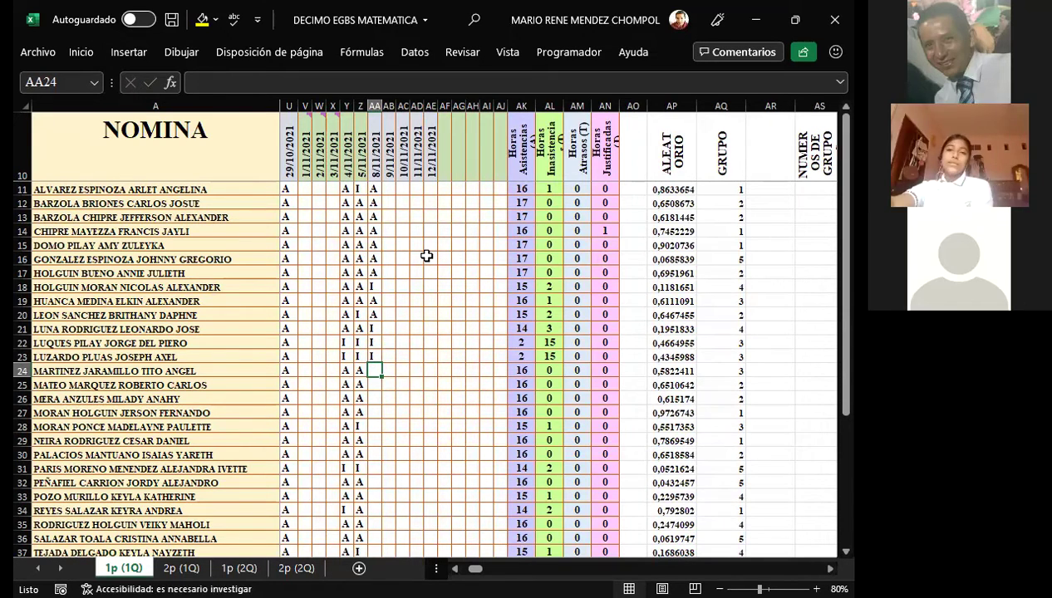
pyautogui.write('I')
pyautogui.press('Return')
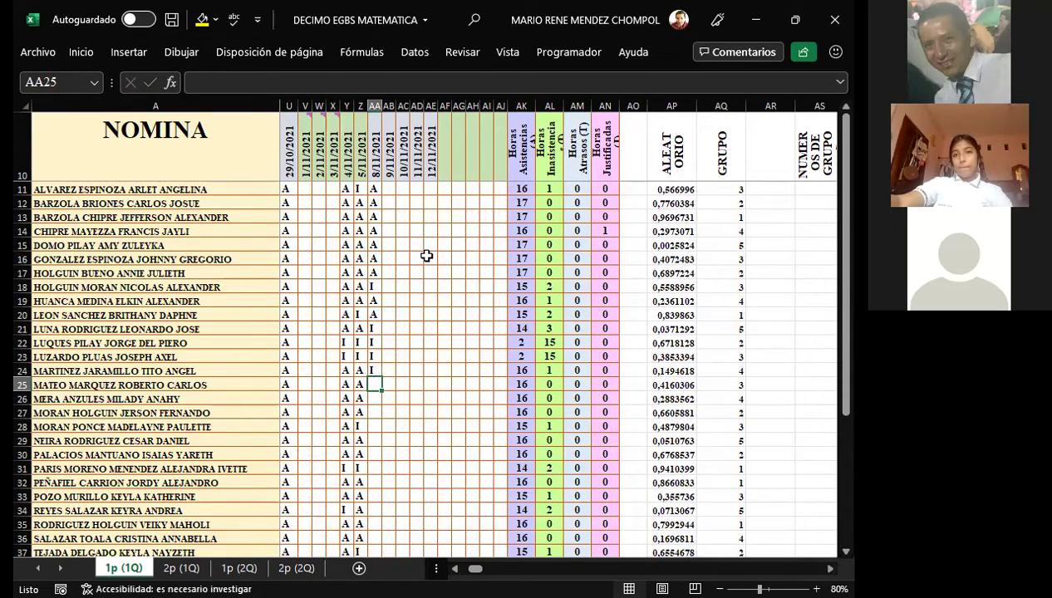
# Step: Record attendance "A" in the 8/11/2021 column for the students in rows 25 to 28
pyautogui.write('A')
pyautogui.press('Return')
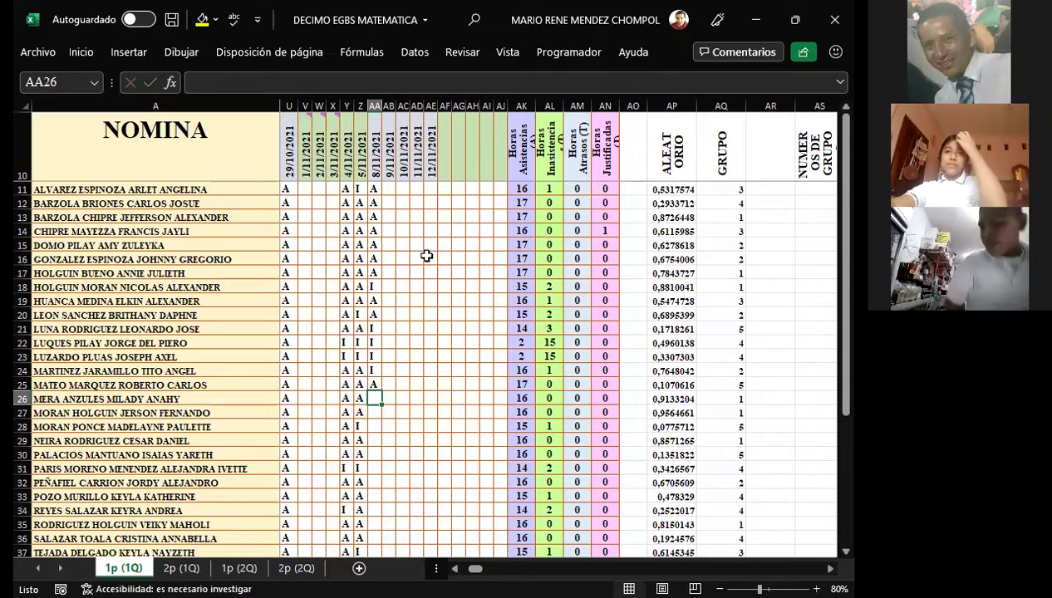
pyautogui.write('A')
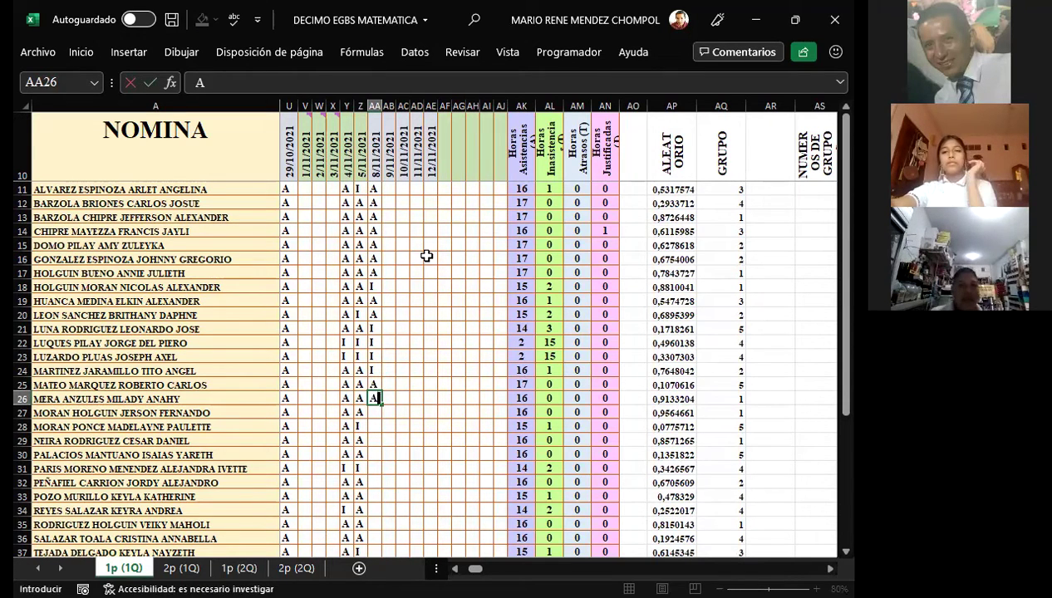
pyautogui.press('Return')
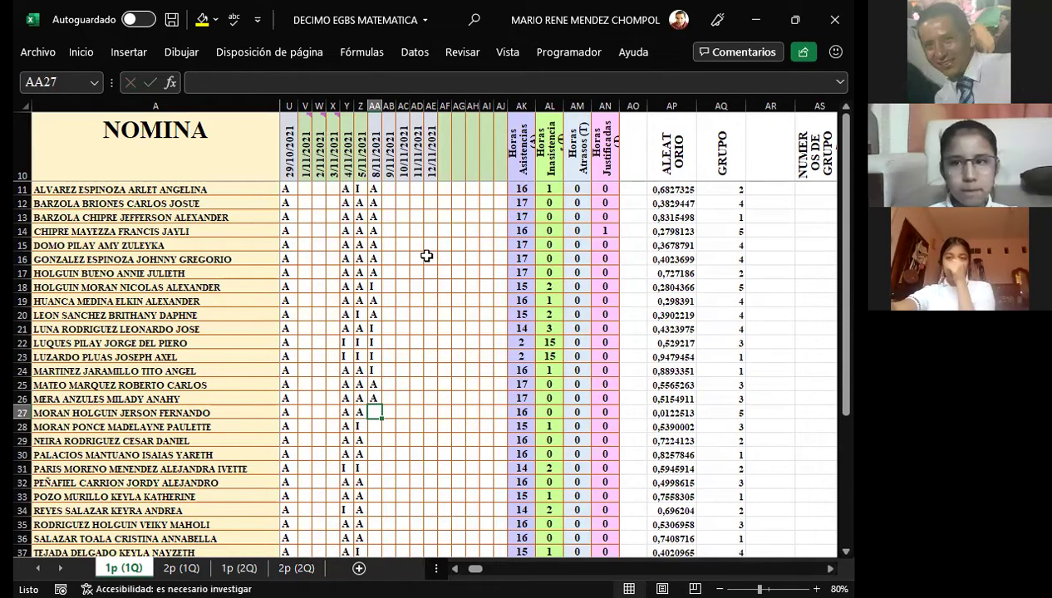
pyautogui.write('A')
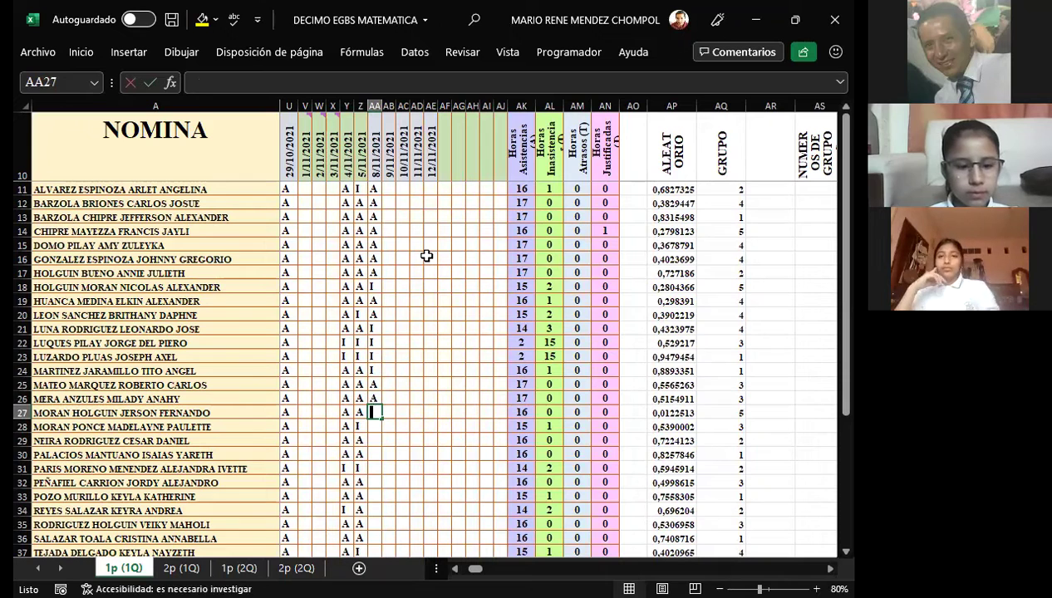
pyautogui.press('Return')
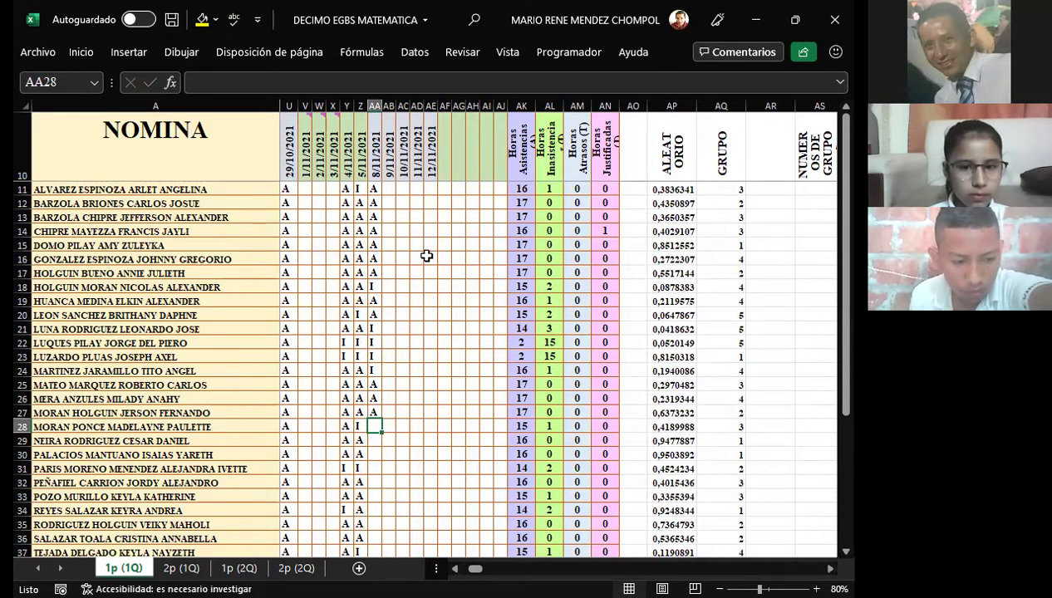
pyautogui.write('A')
pyautogui.press('Return')
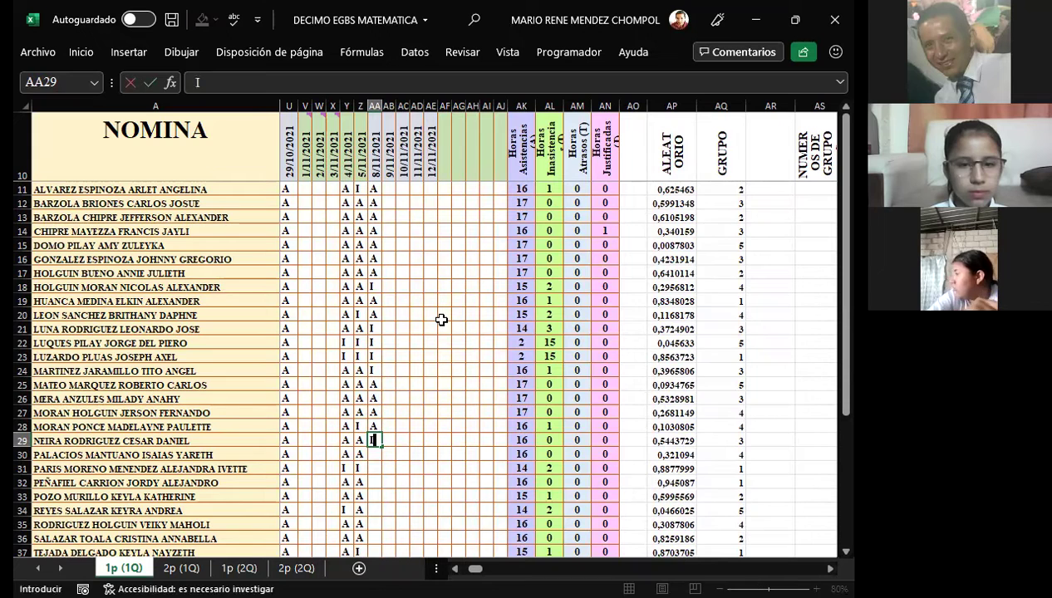
# Step: In the 8/11/2021 column, enter "I" for the students in rows 29 and 31 and "A" for rows 30 and 32
pyautogui.write('I')
pyautogui.press('Return')
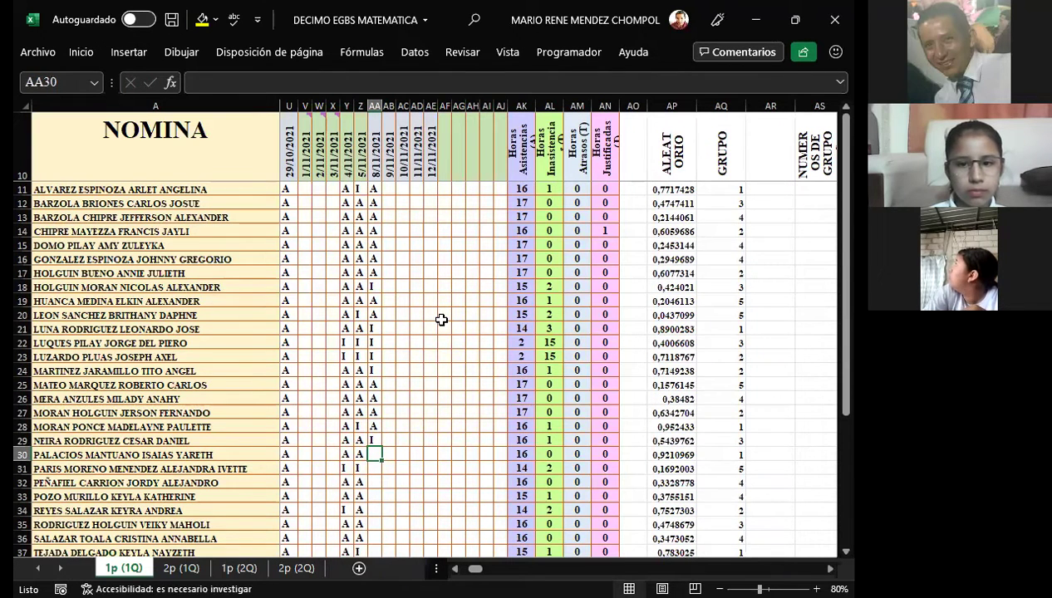
pyautogui.write('A')
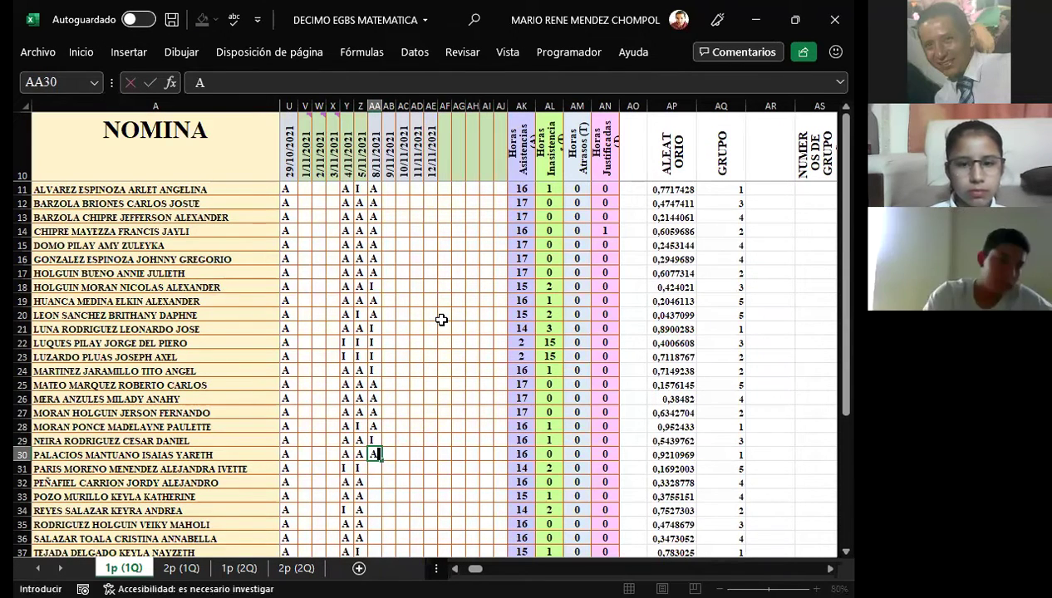
pyautogui.press('Return')
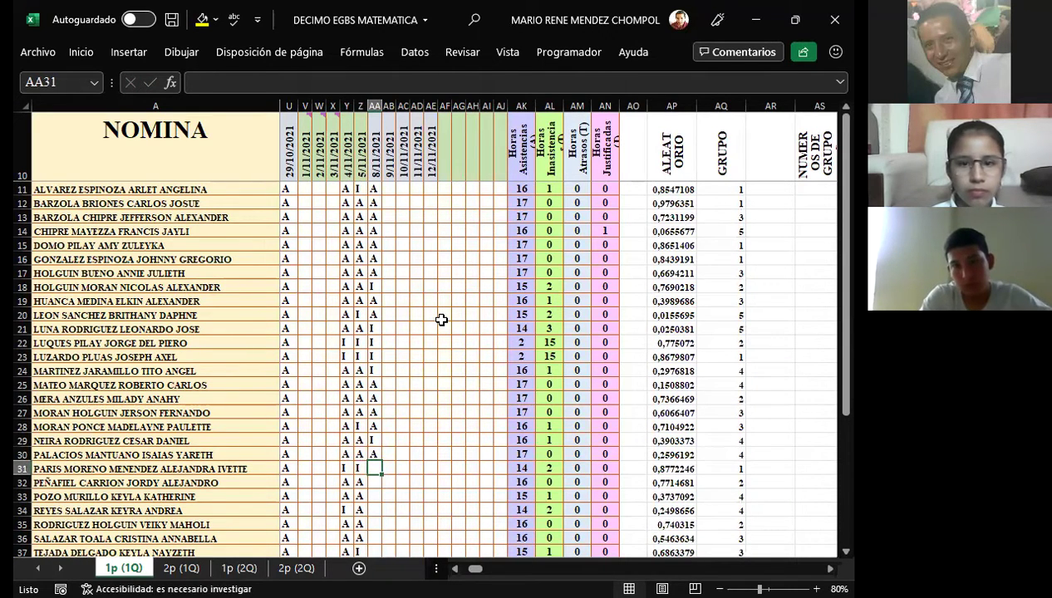
pyautogui.write('I')
pyautogui.press('Return')
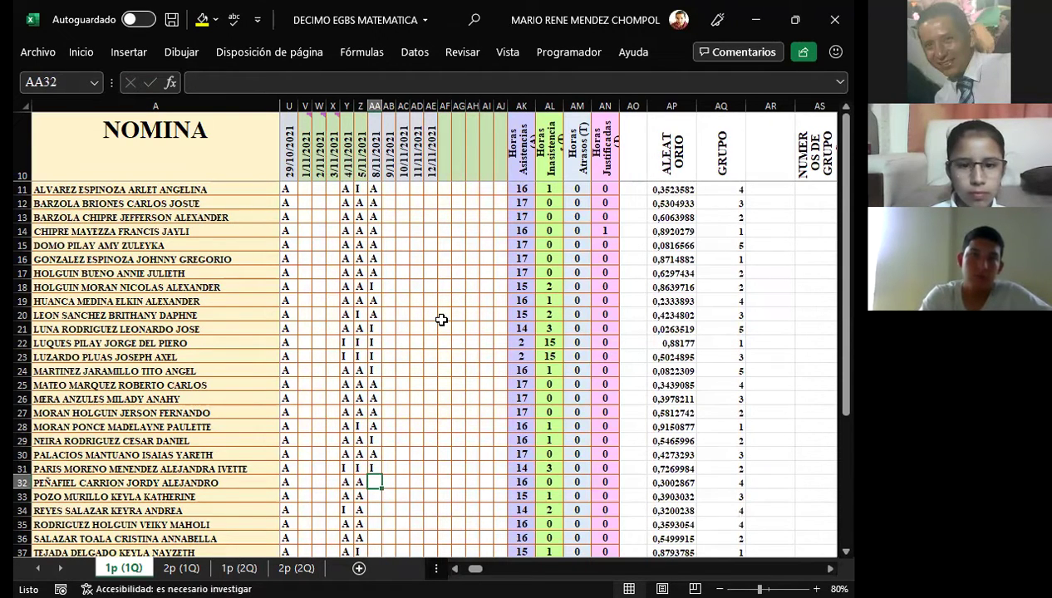
pyautogui.write('A')
pyautogui.press('Return')
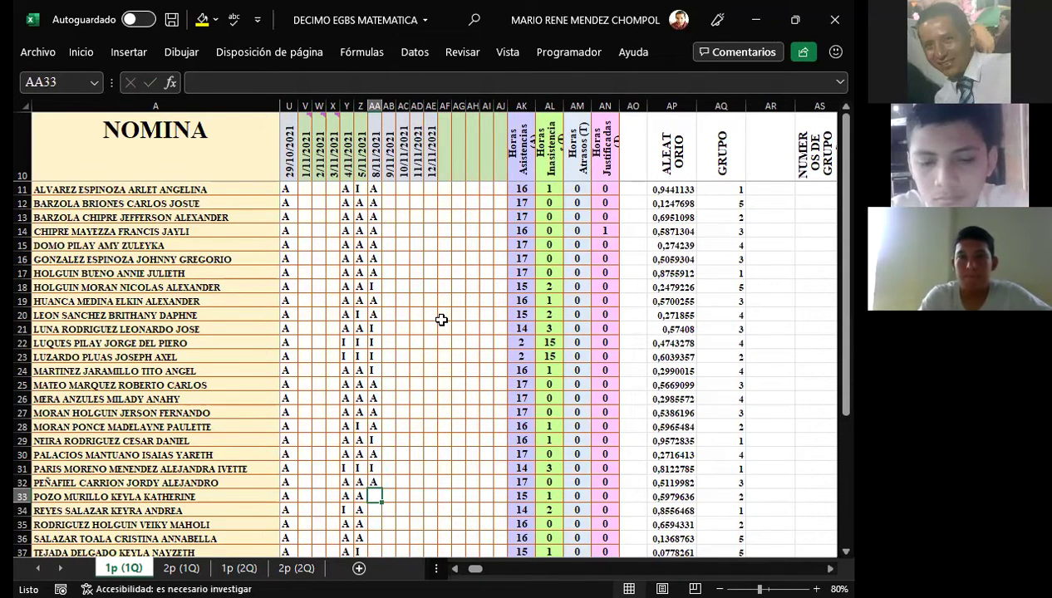
# Step: In the 8/11/2021 column, enter "I" for the students in rows 33 and 34 and "A" for rows 35 and 36
pyautogui.write('I')
pyautogui.press('Return')
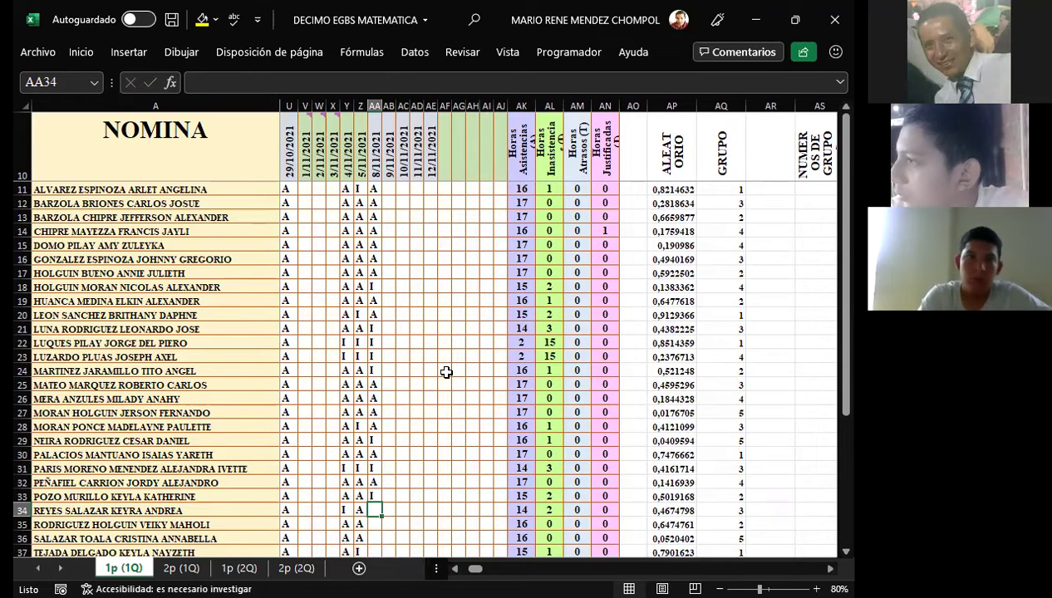
pyautogui.write('I')
pyautogui.press('Return')
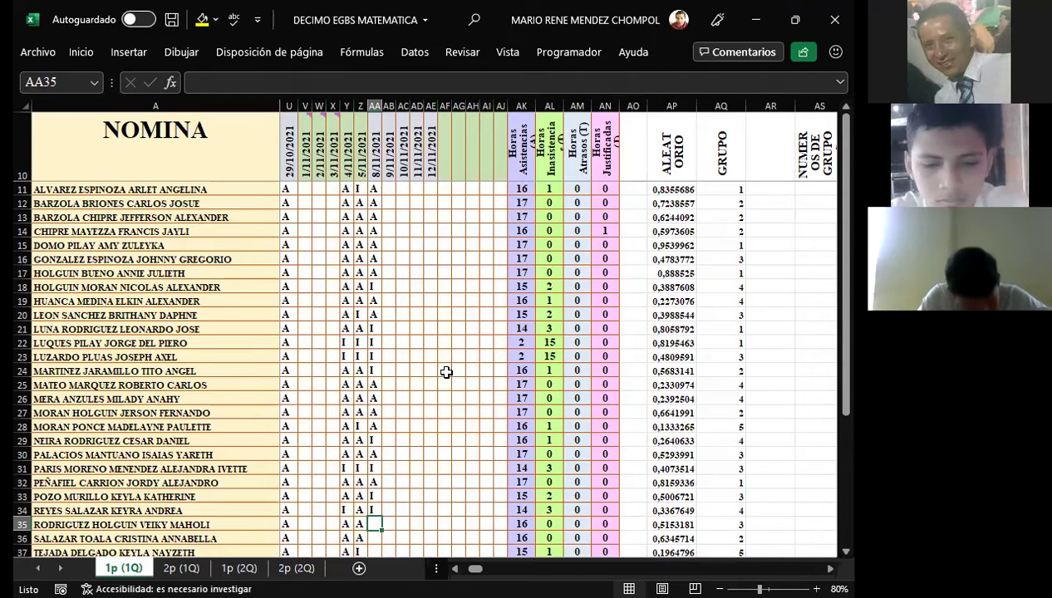
pyautogui.write('A')
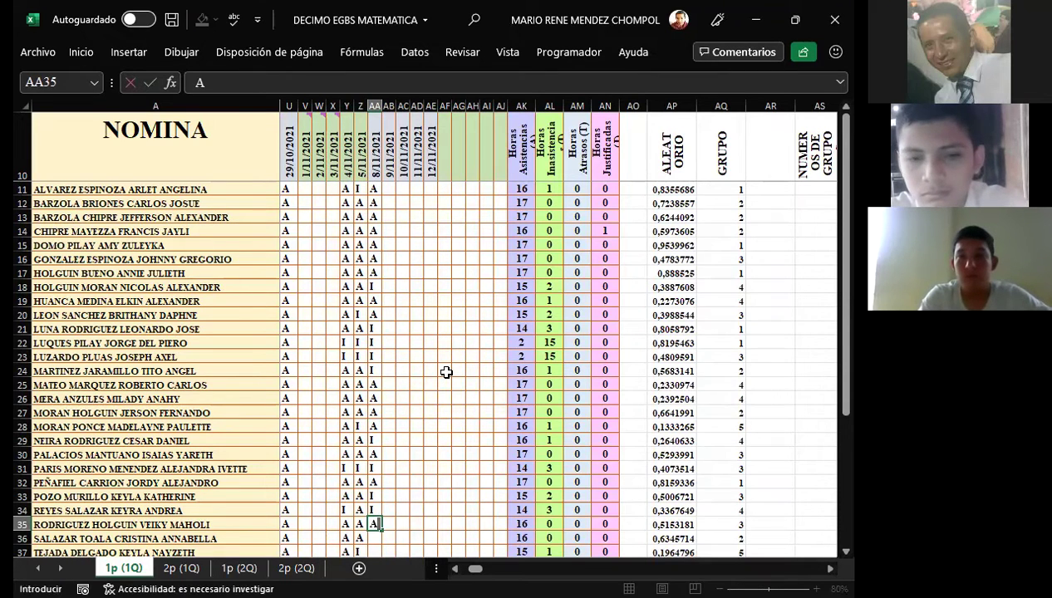
pyautogui.press('Return')
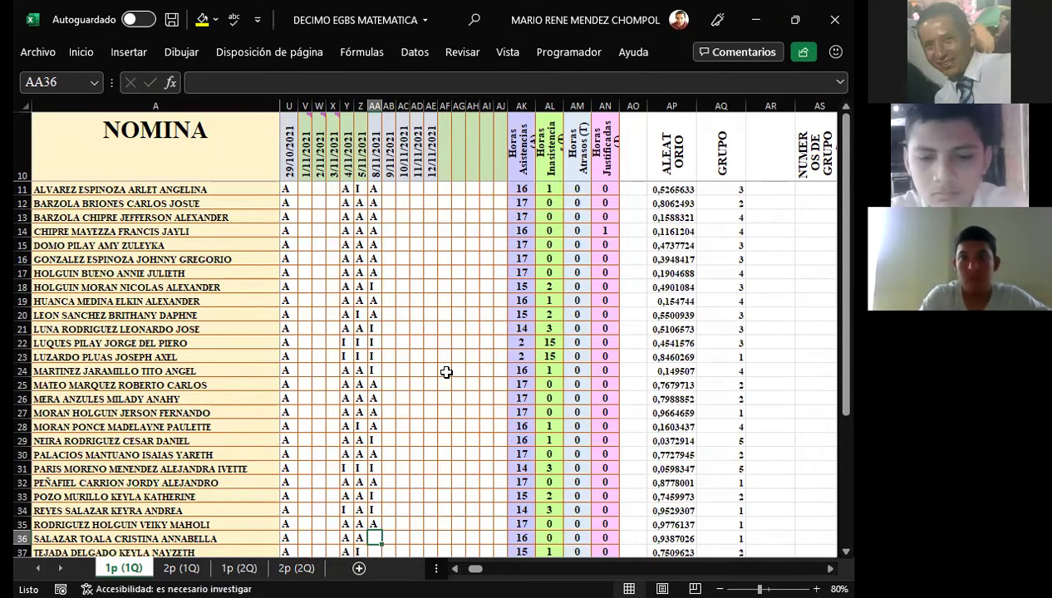
pyautogui.write('A')
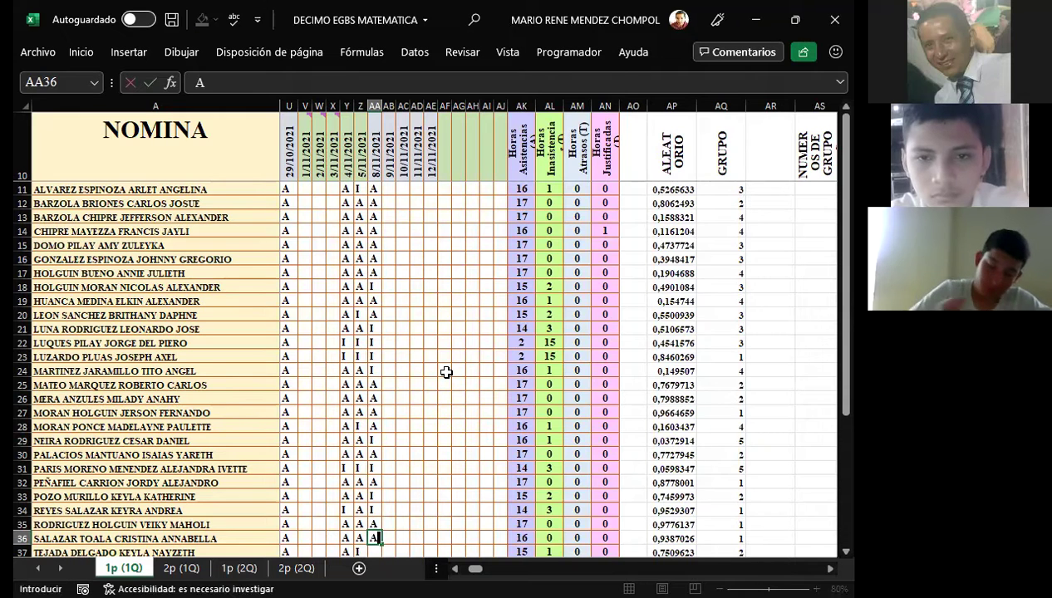
pyautogui.press('Return')
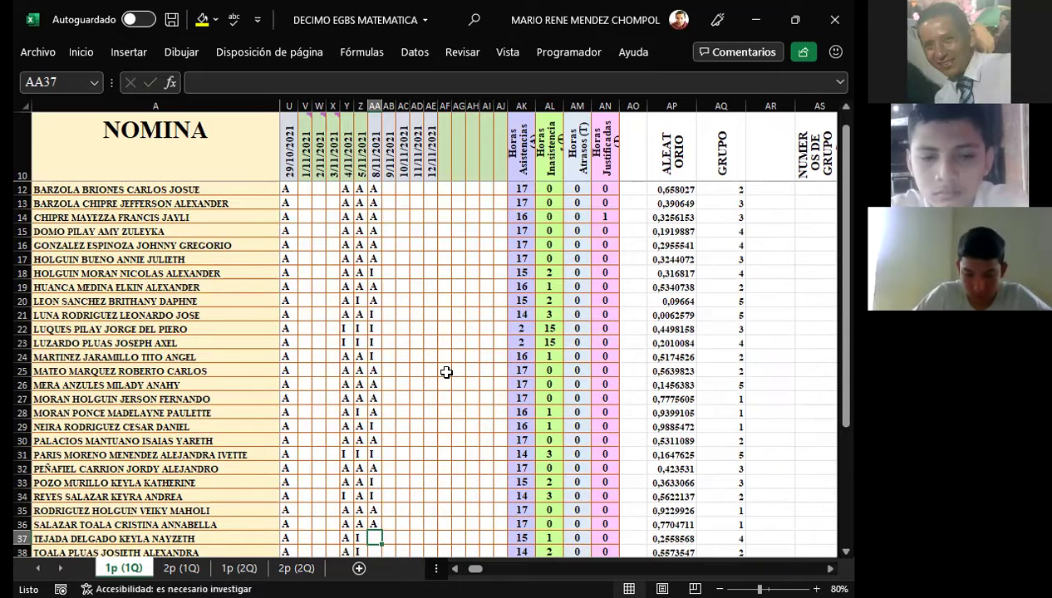
# Step: Record absence "I" in the 8/11/2021 column for the student in row 37 and reselect that cell
pyautogui.write('I')
pyautogui.press('Return')
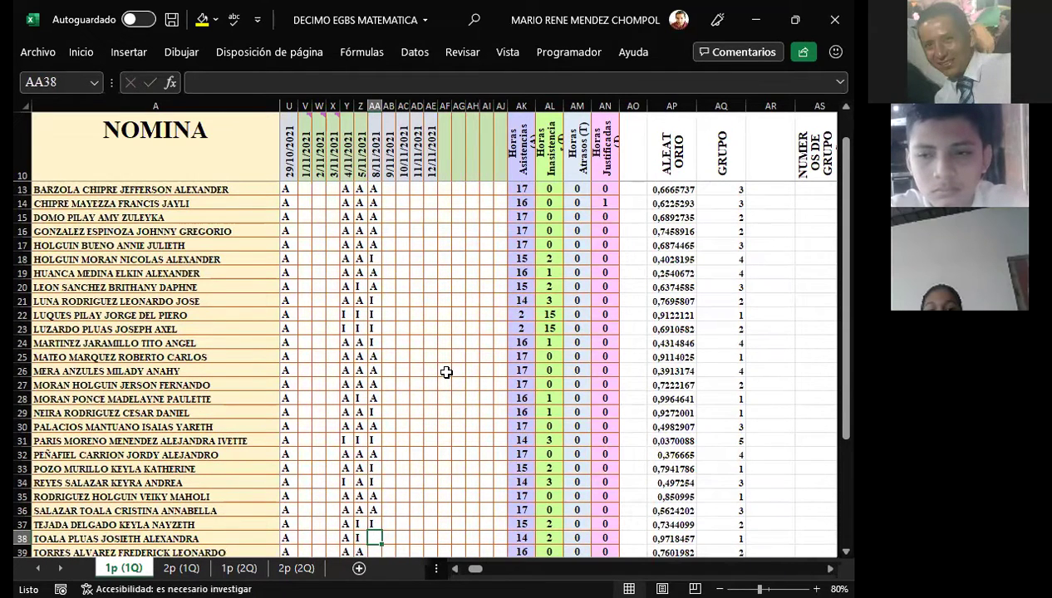
pyautogui.press('Up')
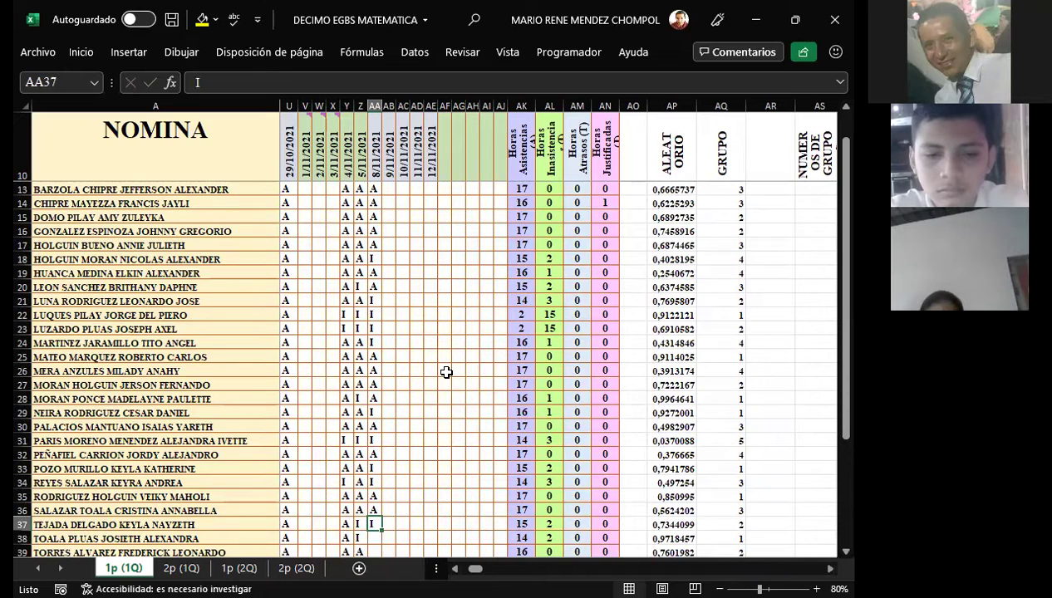
# Step: In the 8/11/2021 column, set row 37 to "A", then enter "I" for row 38 and "A" for row 39
pyautogui.write('A')
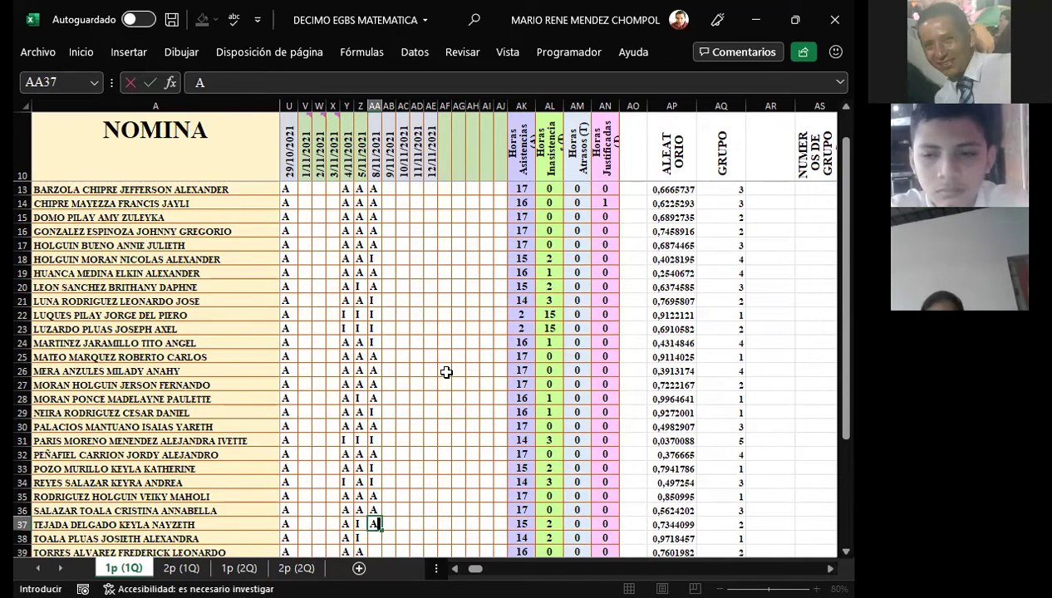
pyautogui.press('Return')
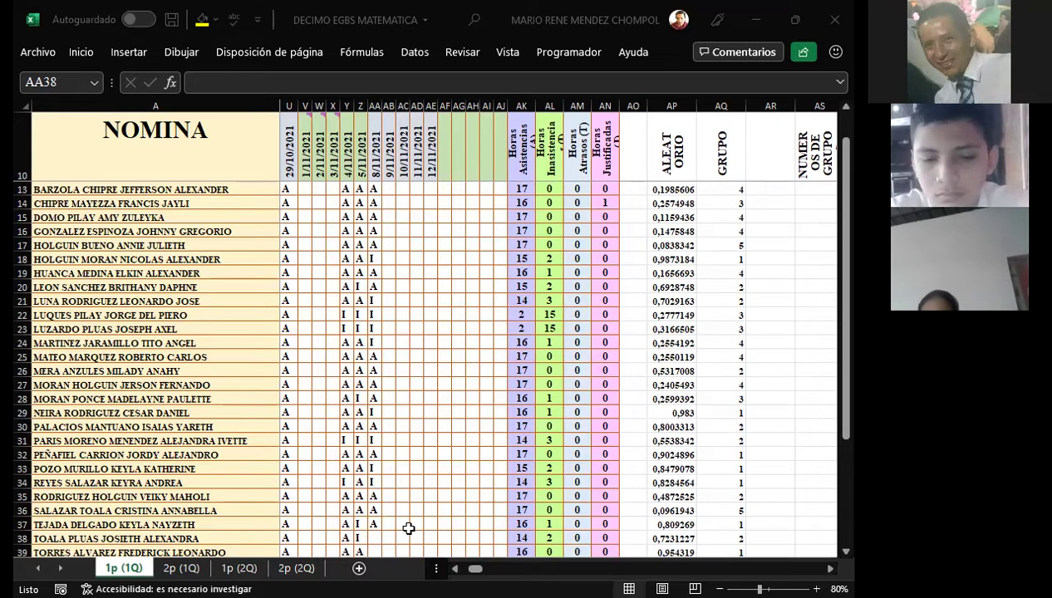
pyautogui.write('I')
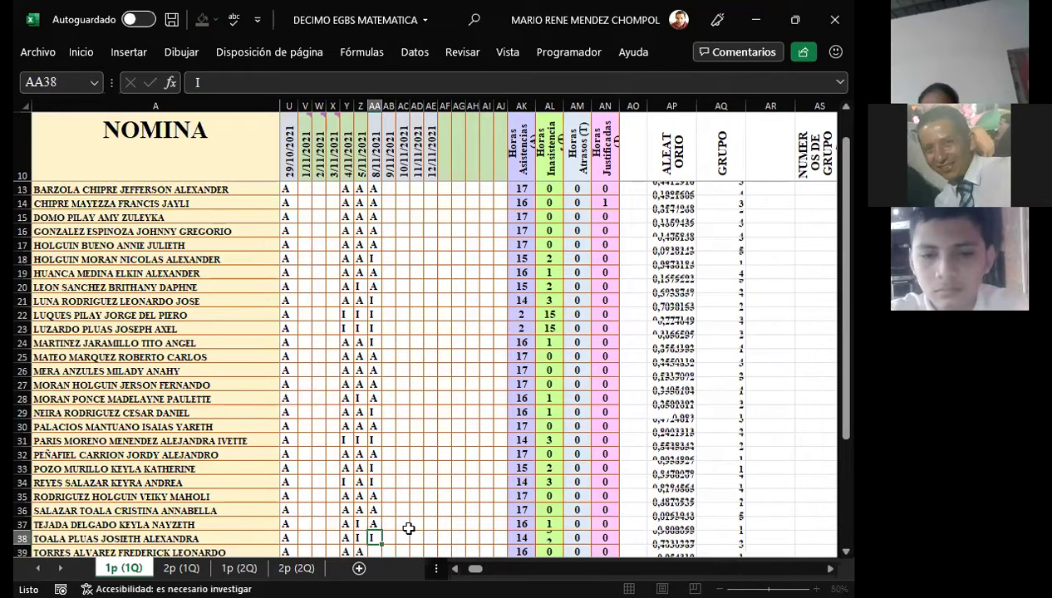
pyautogui.press('Return')
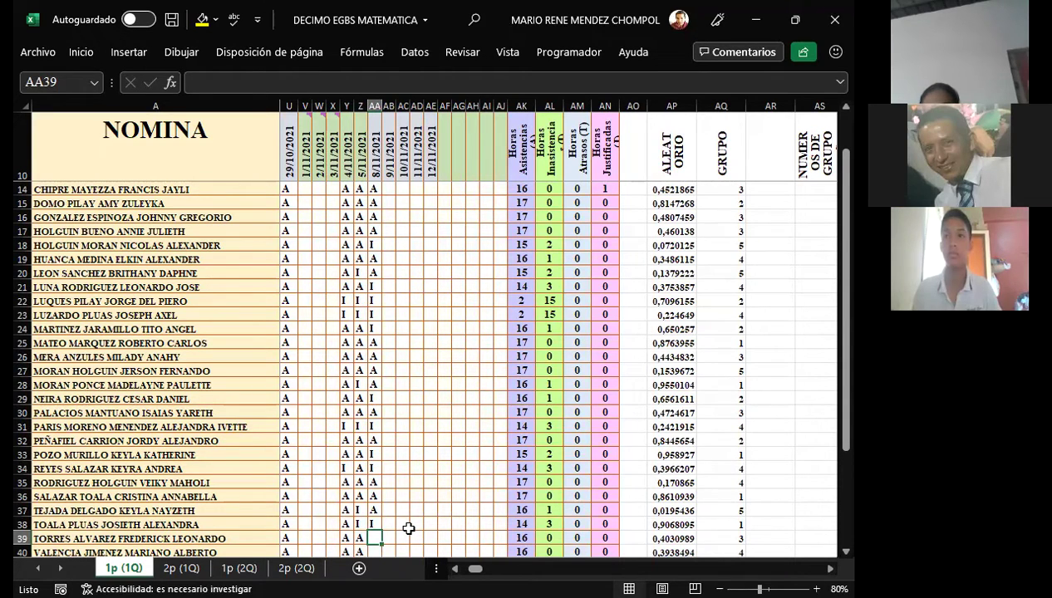
pyautogui.write('A')
pyautogui.press('Return')
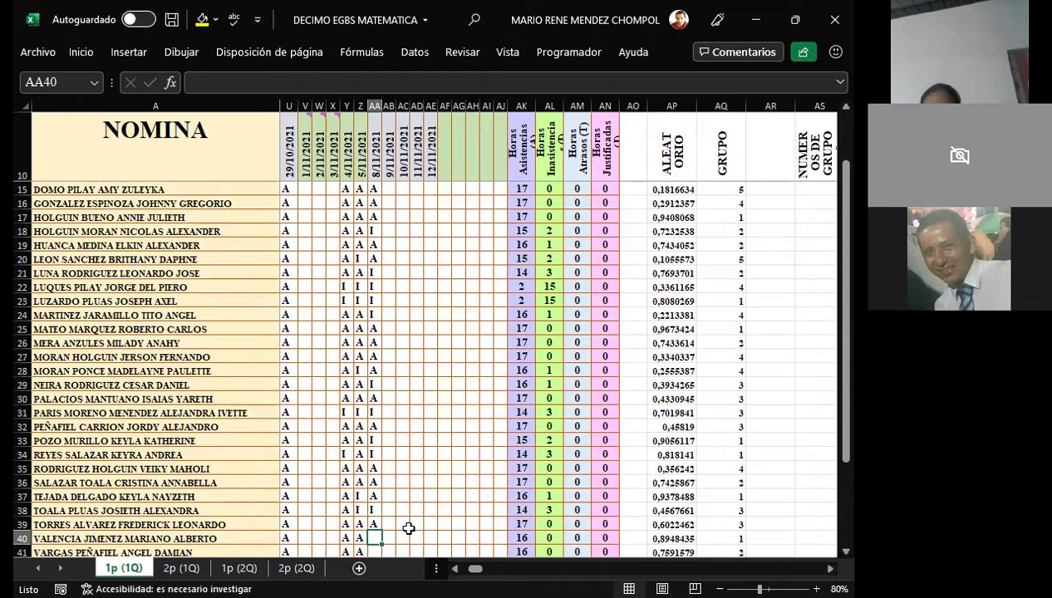
# Step: Change the 8/11/2021 attendance mark for the student in row 24 to "A"
pyautogui.press('Up')
pyautogui.press('Up')
pyautogui.press('Up')
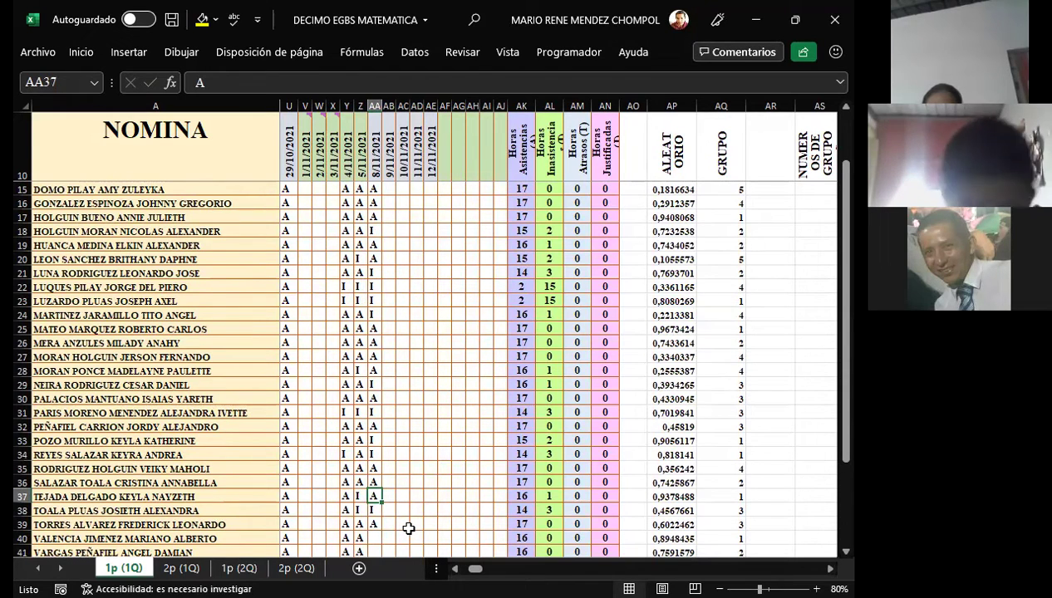
pyautogui.press('Up')
pyautogui.press('Up')
pyautogui.press('Up')
pyautogui.press('Up')
pyautogui.press('Up')
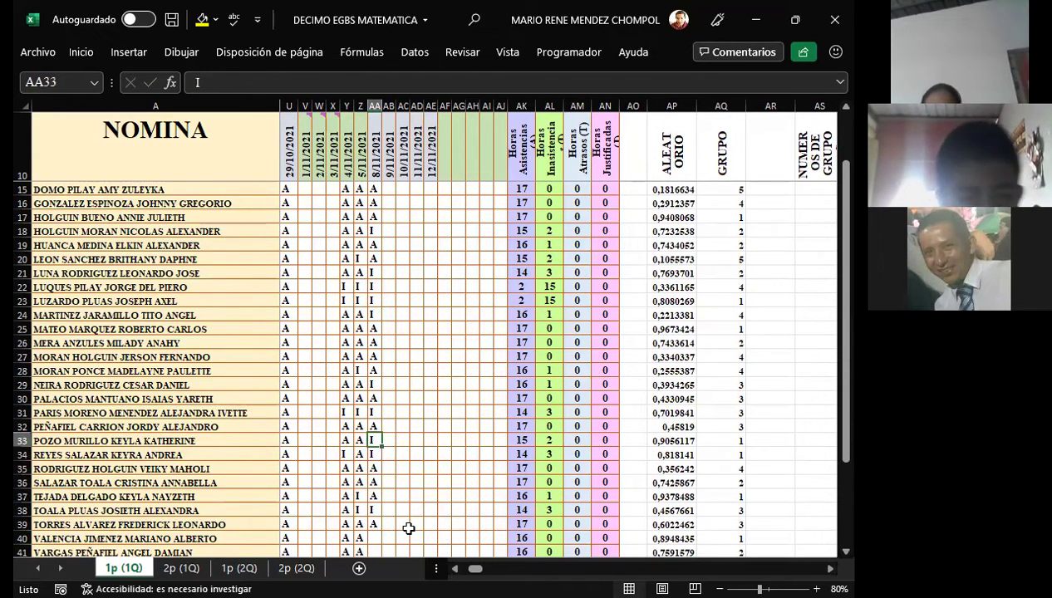
pyautogui.press('Up')
pyautogui.press('Up')
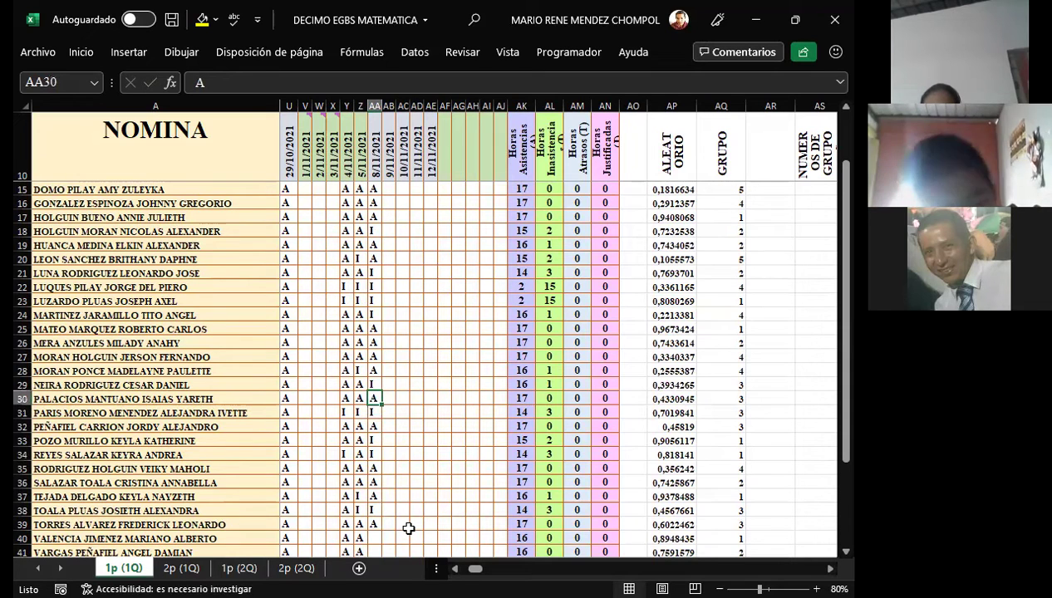
pyautogui.press('Up')
pyautogui.press('Up')
pyautogui.press('Up')
pyautogui.press('Up')
pyautogui.press('Up')
pyautogui.press('Up')
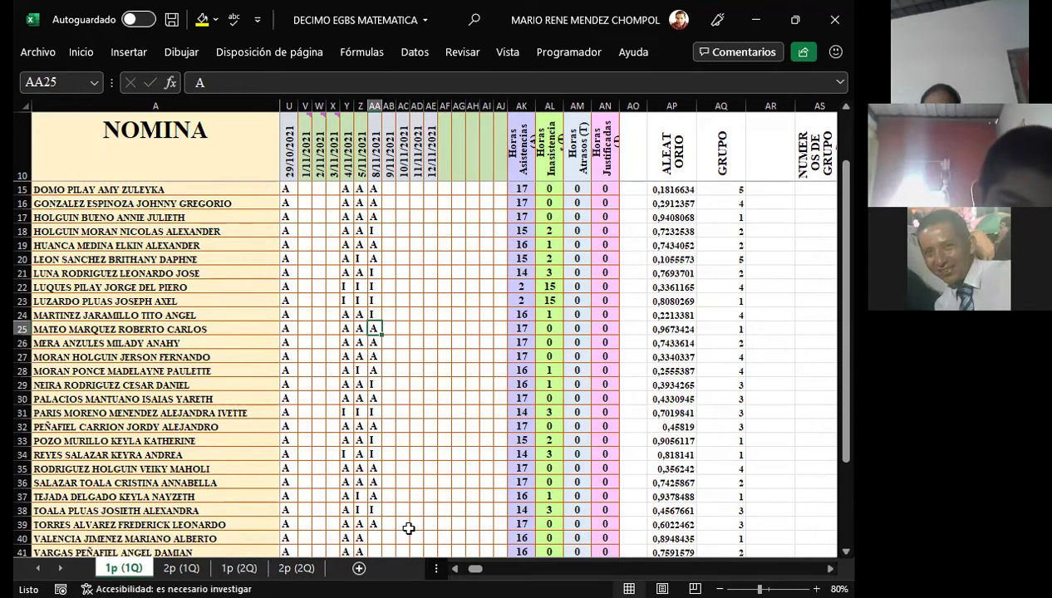
pyautogui.write('A')
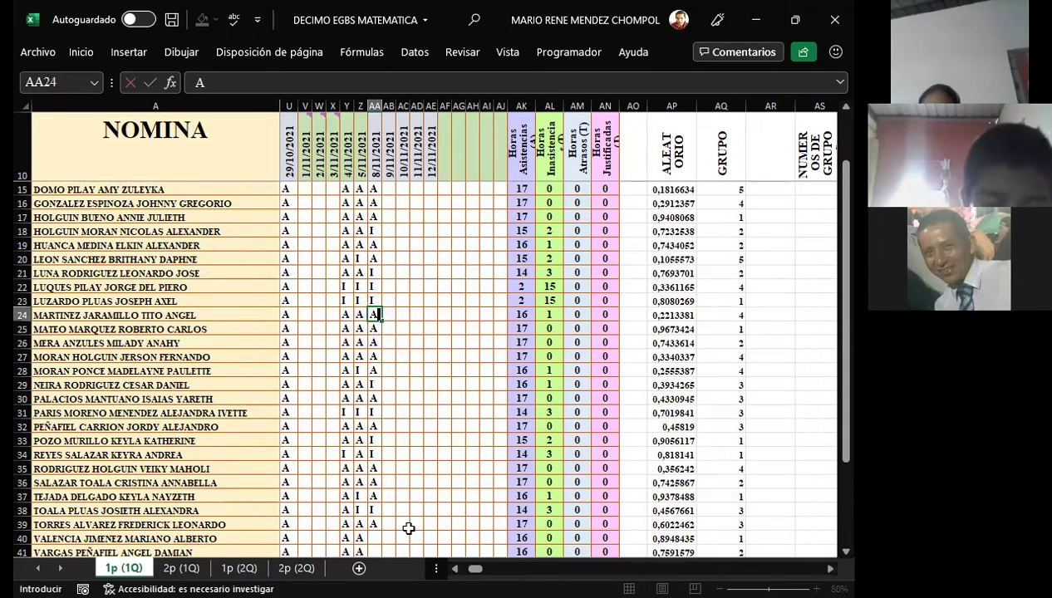
pyautogui.press('Return')
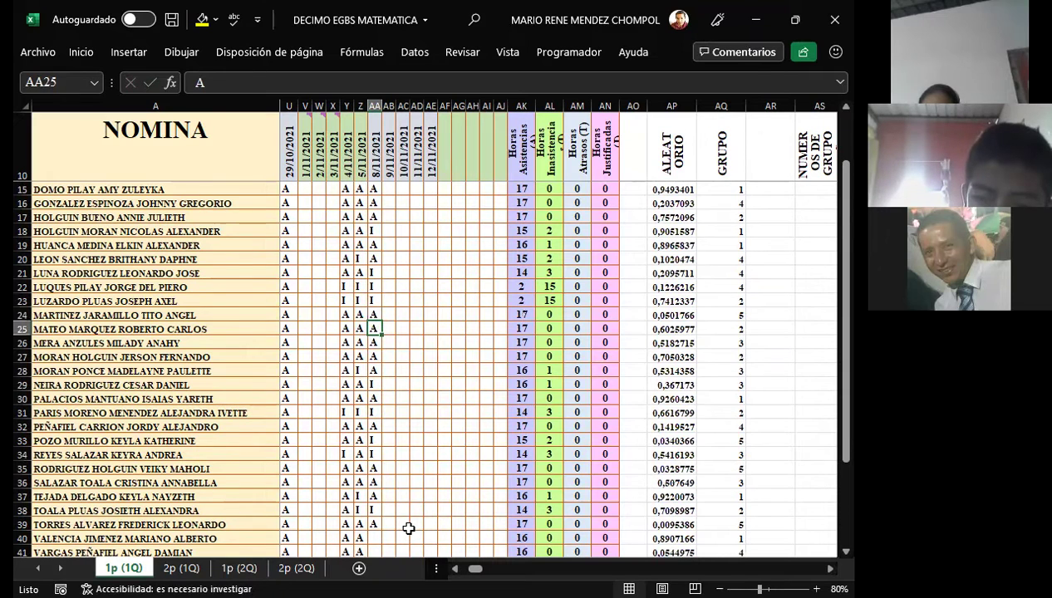
# Step: Change the 5/11/2021 attendance mark for the student in row 37 to "A"
pyautogui.press('Down')
pyautogui.press('Down')
pyautogui.press('Down')
pyautogui.press('Down')
pyautogui.press('Down')
pyautogui.press('Down')
pyautogui.press('Down')
pyautogui.press('Down')
pyautogui.press('Down')
pyautogui.press('Down')
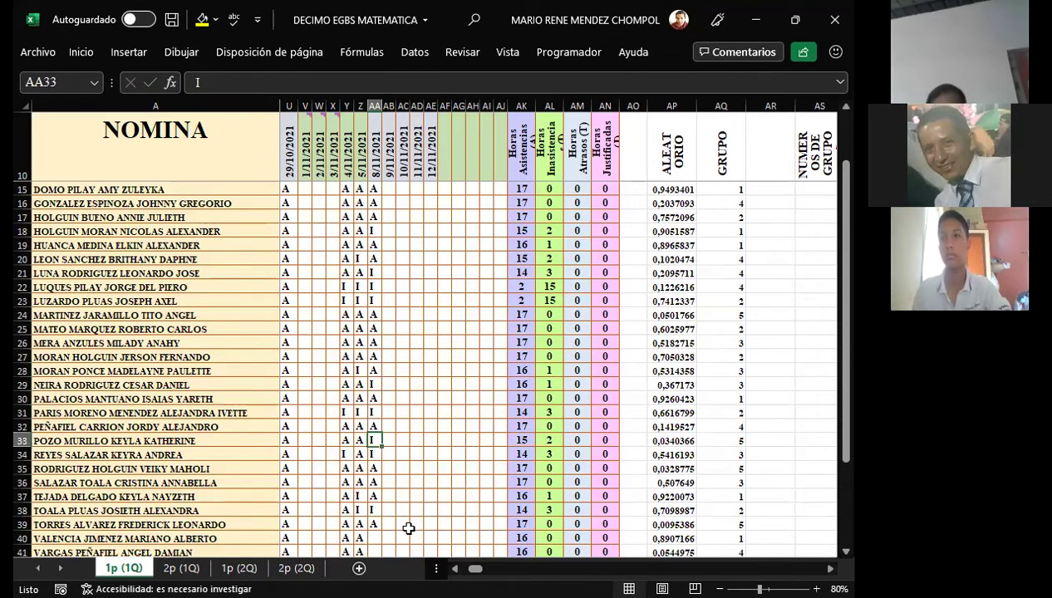
pyautogui.press('Down')
pyautogui.press('Down')
pyautogui.press('Down')
pyautogui.press('Down')
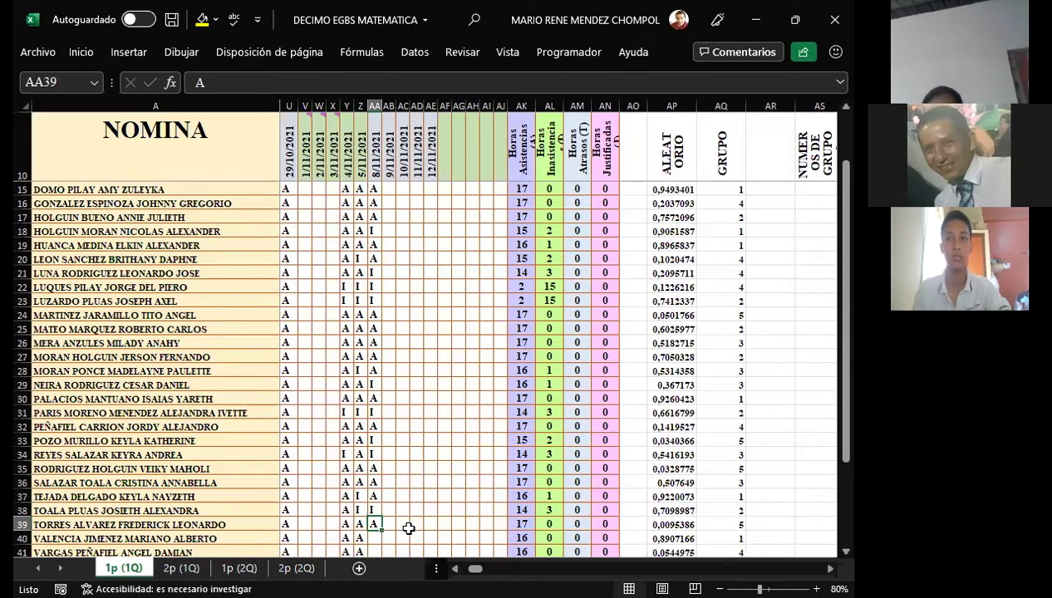
pyautogui.press('Up')
pyautogui.press('Up')
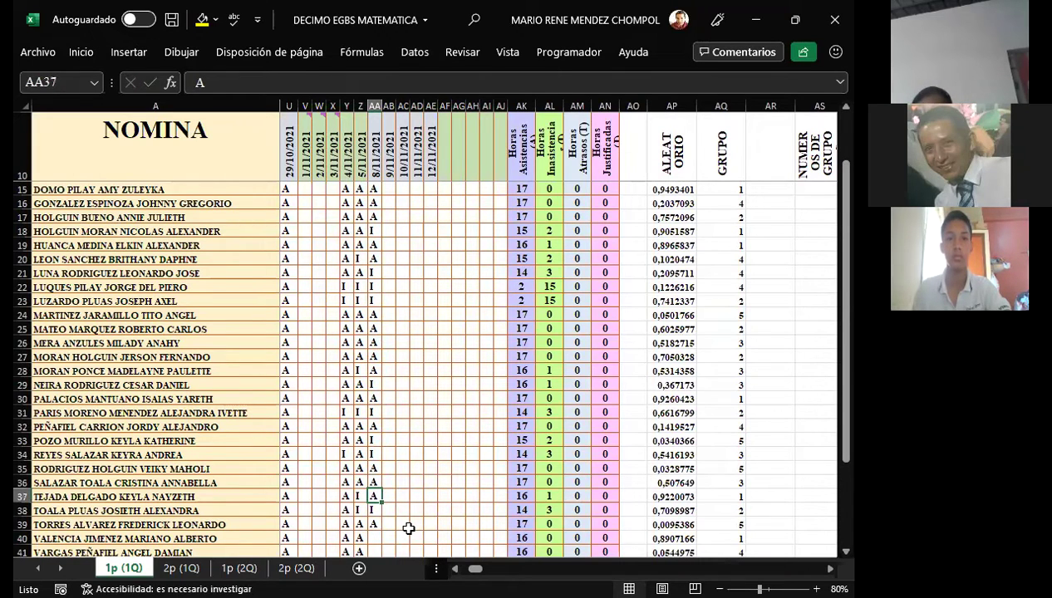
pyautogui.press('Left')
pyautogui.write('A')
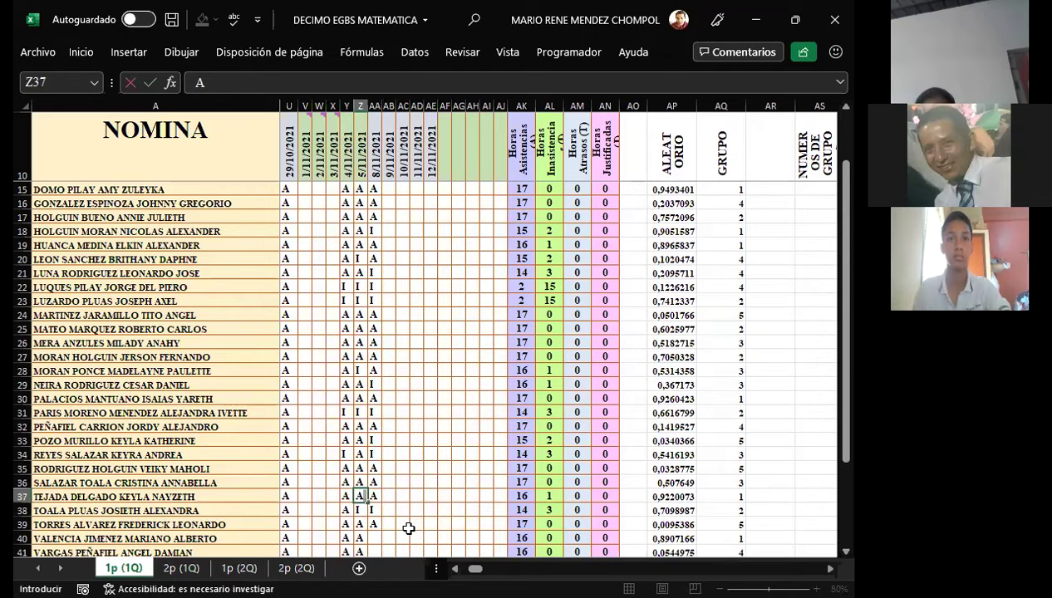
pyautogui.press('Right')
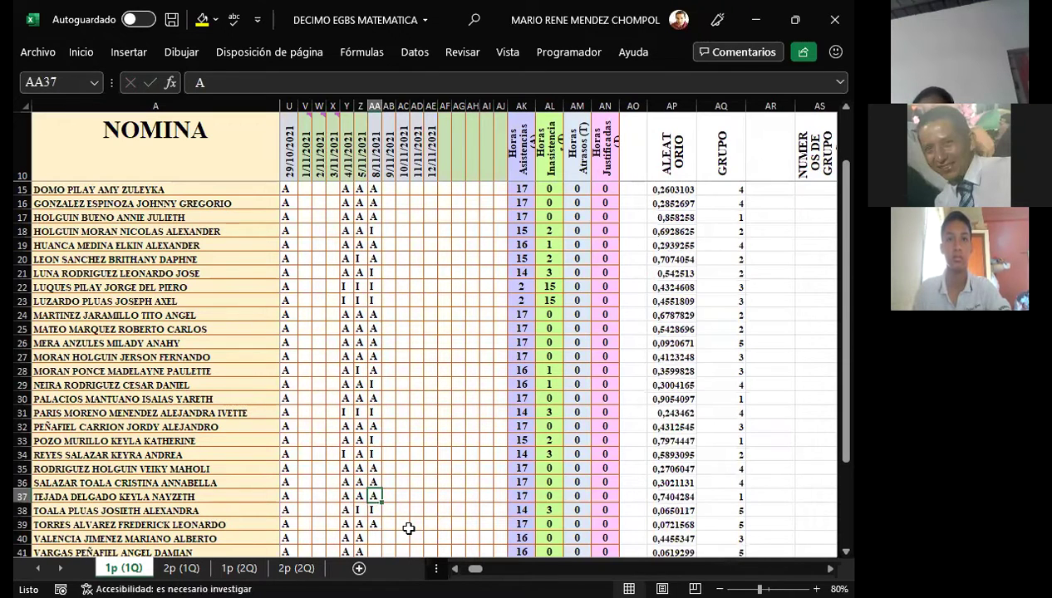
# Step: Record absence "I" in the 8/11/2021 column for the students in rows 40, 41 and 42
pyautogui.press('Down')
pyautogui.press('Down')
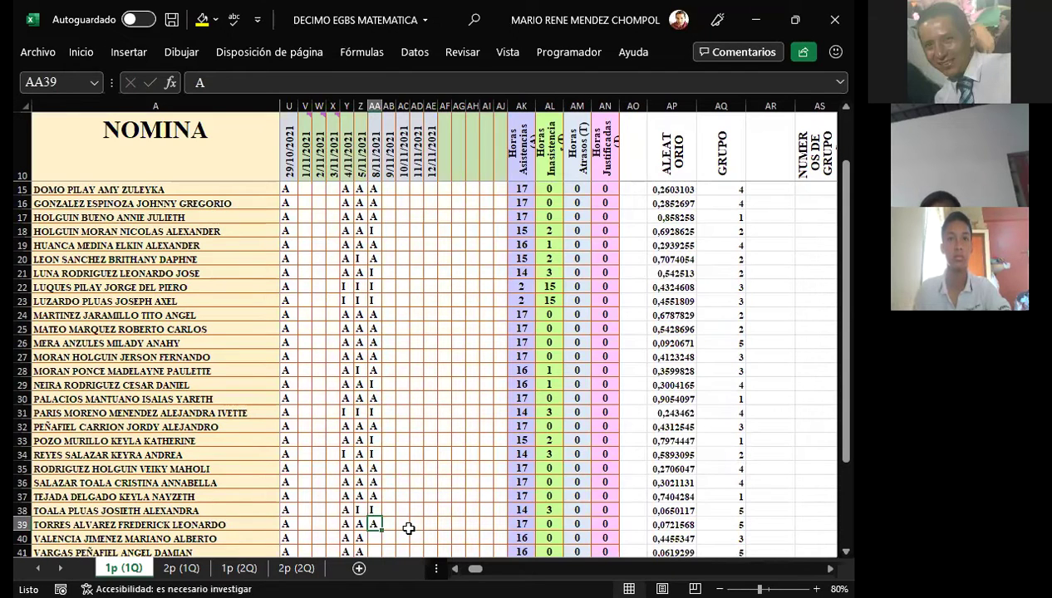
pyautogui.press('Down')
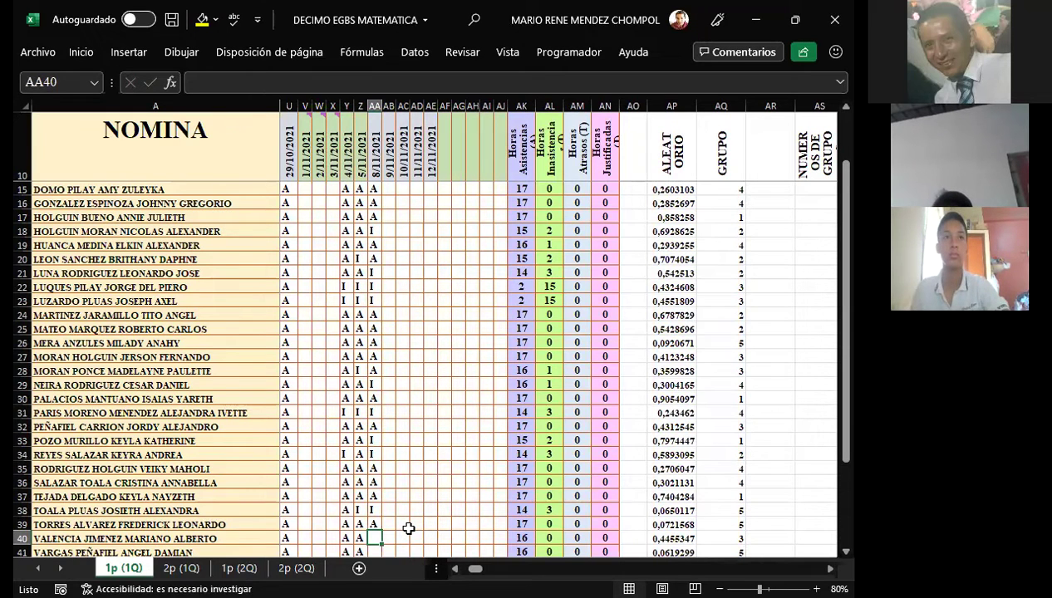
pyautogui.write('I')
pyautogui.press('Return')
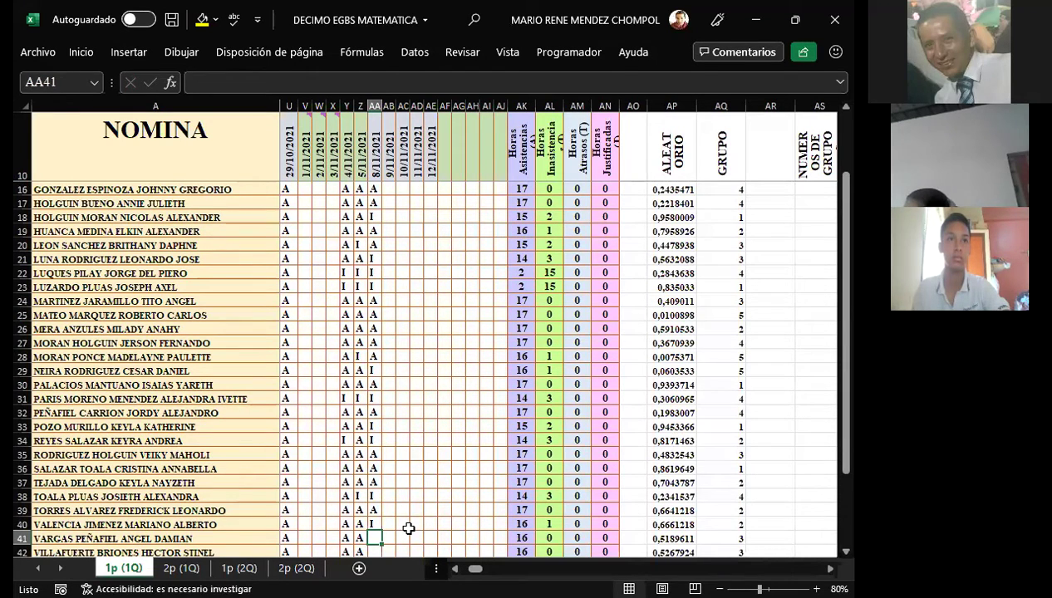
pyautogui.write('I')
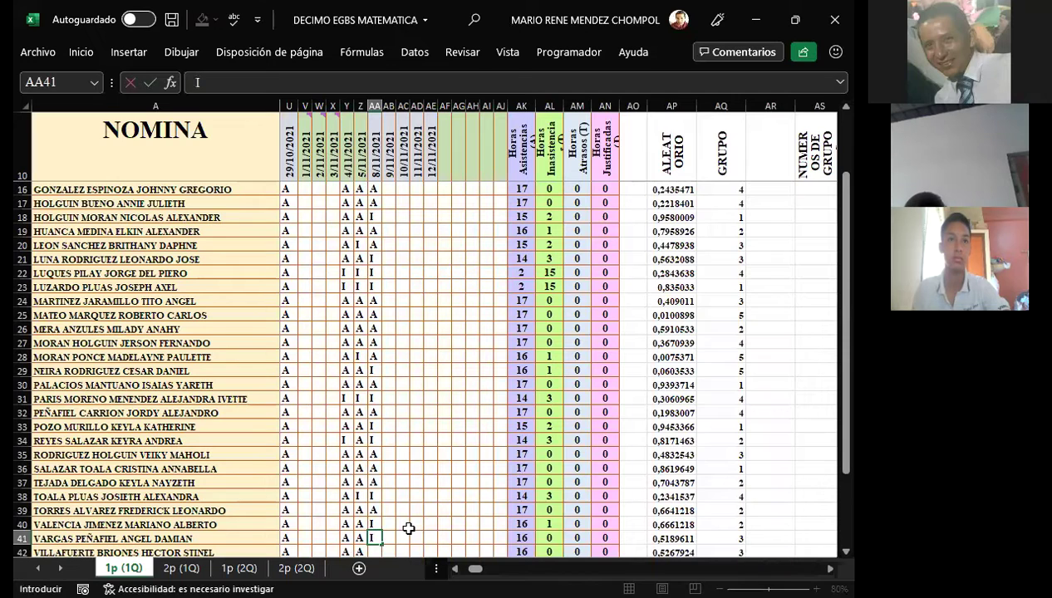
pyautogui.press('Return')
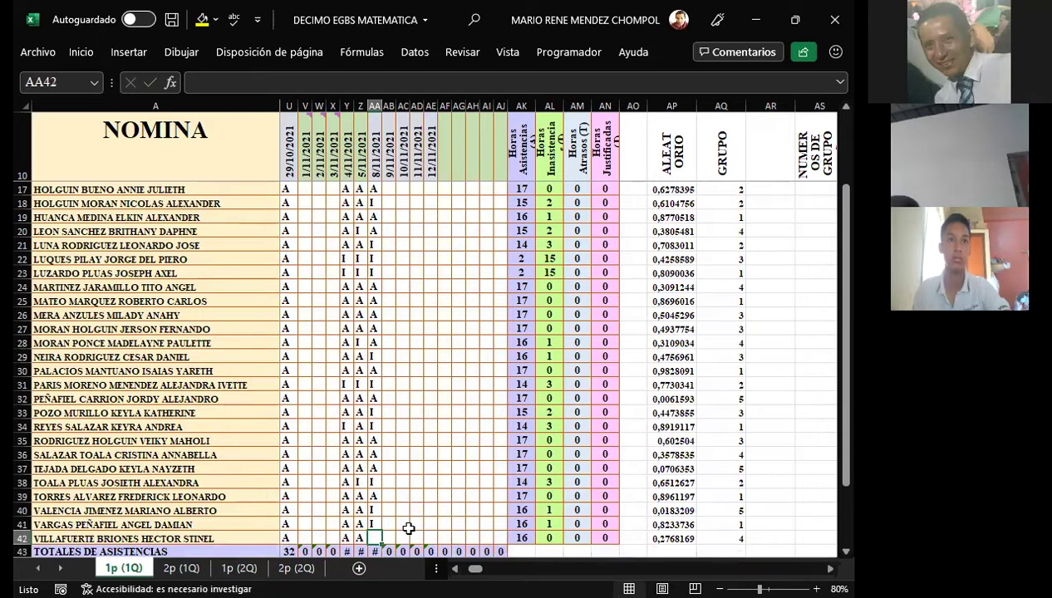
pyautogui.write('I')
pyautogui.press('Up')
# Step: Go back through the 8/11/2021 column and change the mark for the student in row 18 to "A"
pyautogui.press('Up')
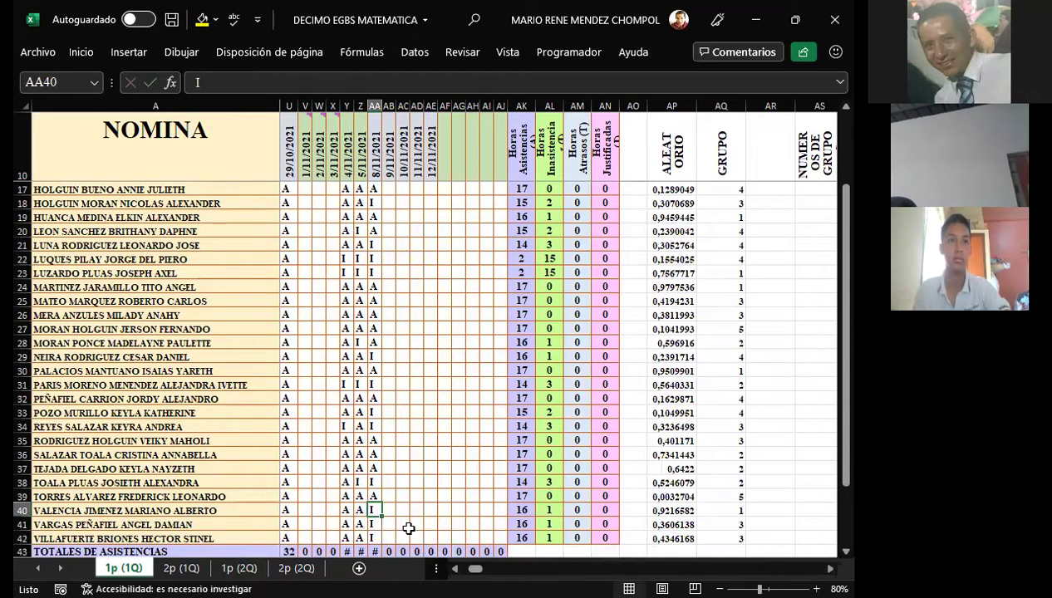
pyautogui.press('Up')
pyautogui.press('Up')
pyautogui.press('Up')
pyautogui.press('Up')
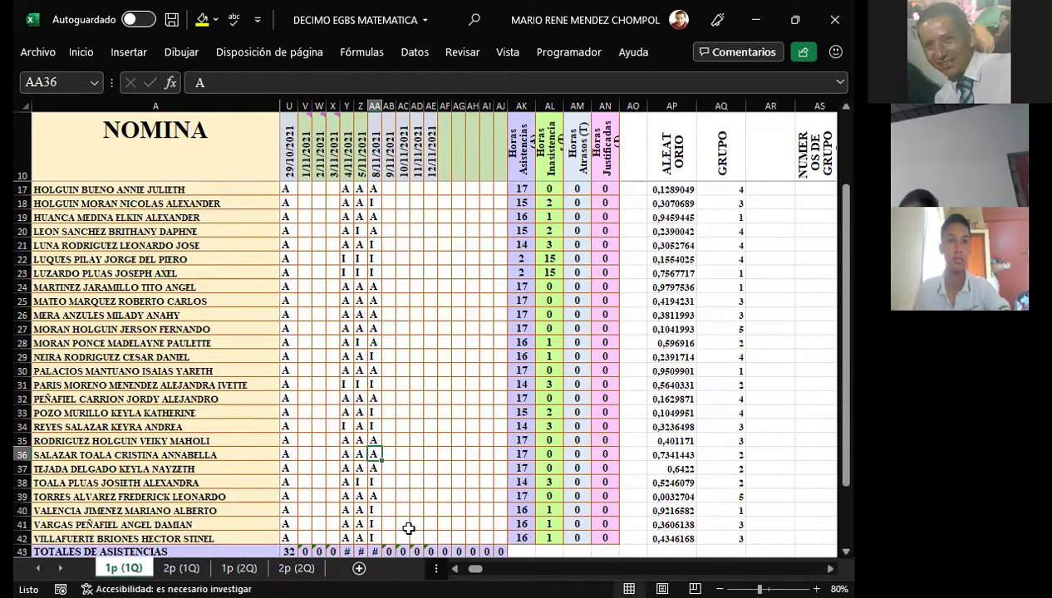
pyautogui.press('Up')
pyautogui.press('Up')
pyautogui.press('Up')
pyautogui.press('Up')
pyautogui.press('Up')
pyautogui.press('Up')
pyautogui.press('Up')
pyautogui.press('Up')
pyautogui.press('Up')
pyautogui.press('Up')
pyautogui.press('Up')
pyautogui.press('Up')
pyautogui.press('Up')
pyautogui.press('Up')
pyautogui.press('Up')
pyautogui.press('Up')
pyautogui.press('Up')
pyautogui.press('Up')
pyautogui.press('Up')
pyautogui.press('Up')
pyautogui.press('Up')
pyautogui.press('Up')
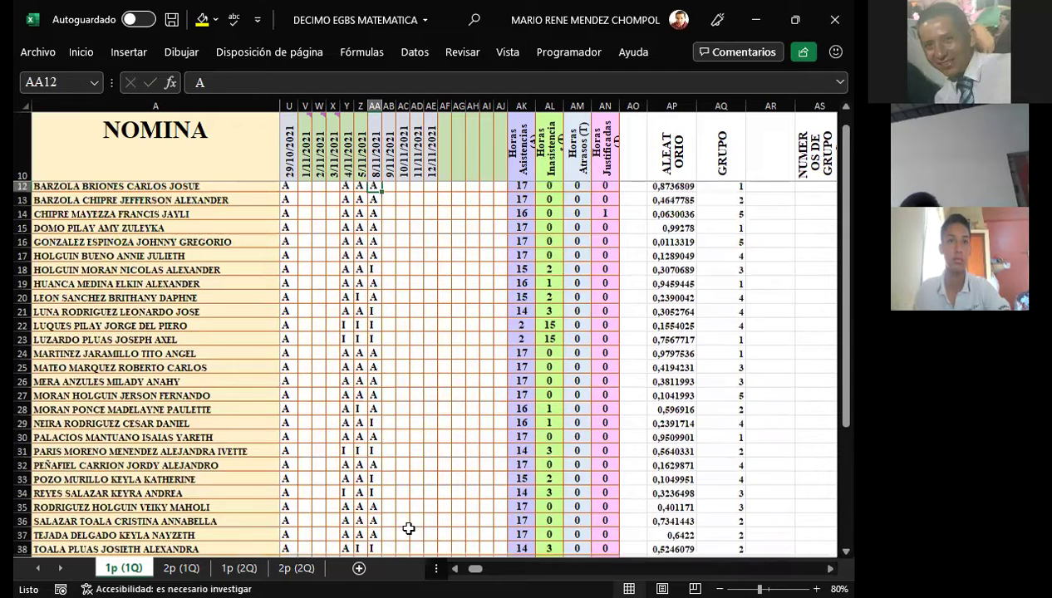
pyautogui.press('Up')
pyautogui.press('Up')
pyautogui.press('Down')
pyautogui.press('Down')
pyautogui.press('Down')
pyautogui.press('Down')
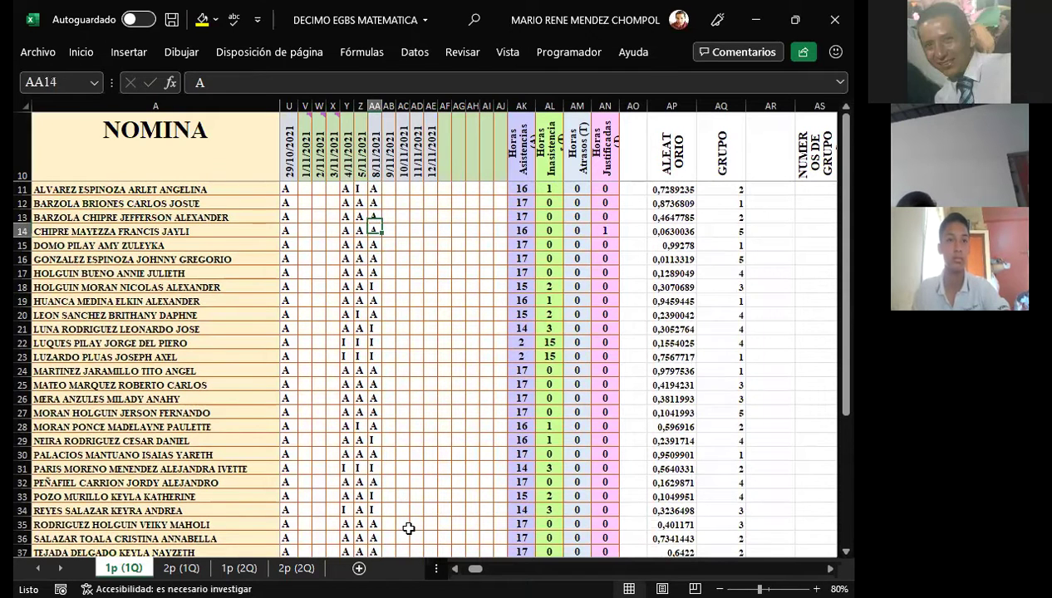
pyautogui.press('Down')
pyautogui.press('Down')
pyautogui.press('Down')
pyautogui.press('Down')
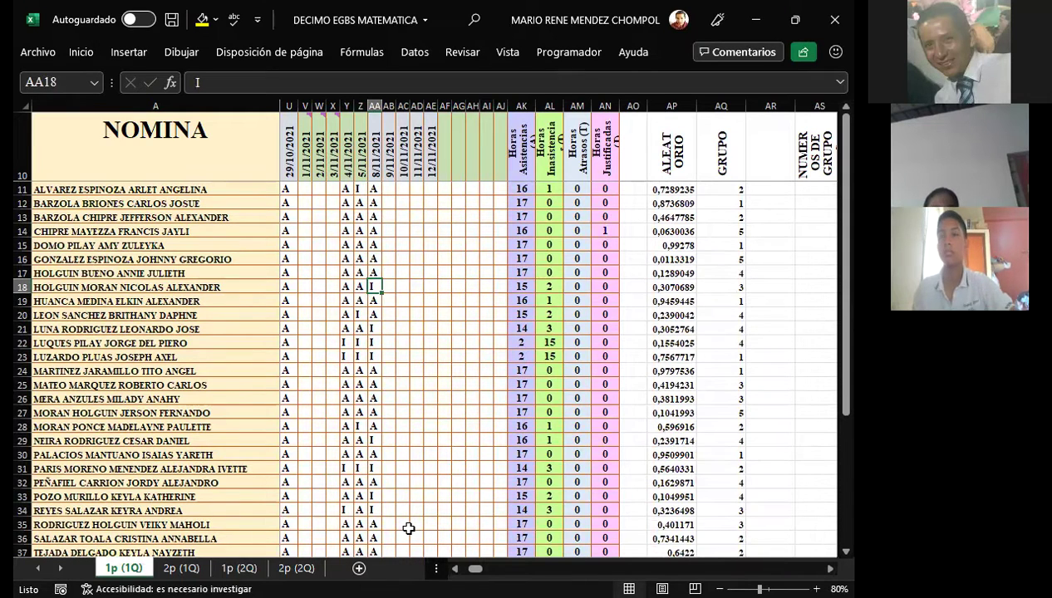
pyautogui.write('A')
pyautogui.press('Return')
# Step: Change the 8/11/2021 attendance mark for the student in row 21 to "A"
pyautogui.press('Down')
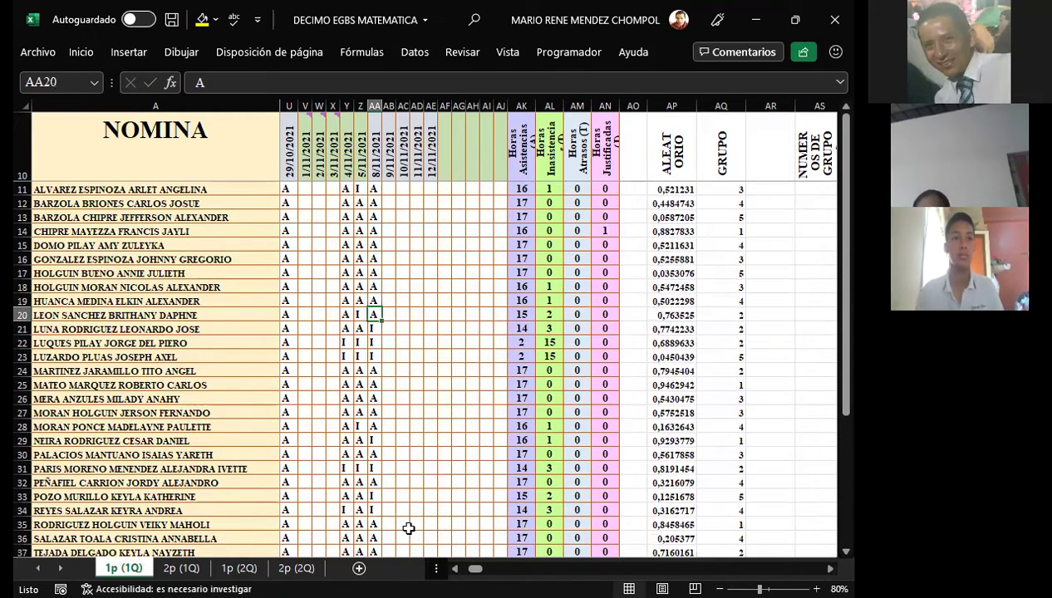
pyautogui.press('Down')
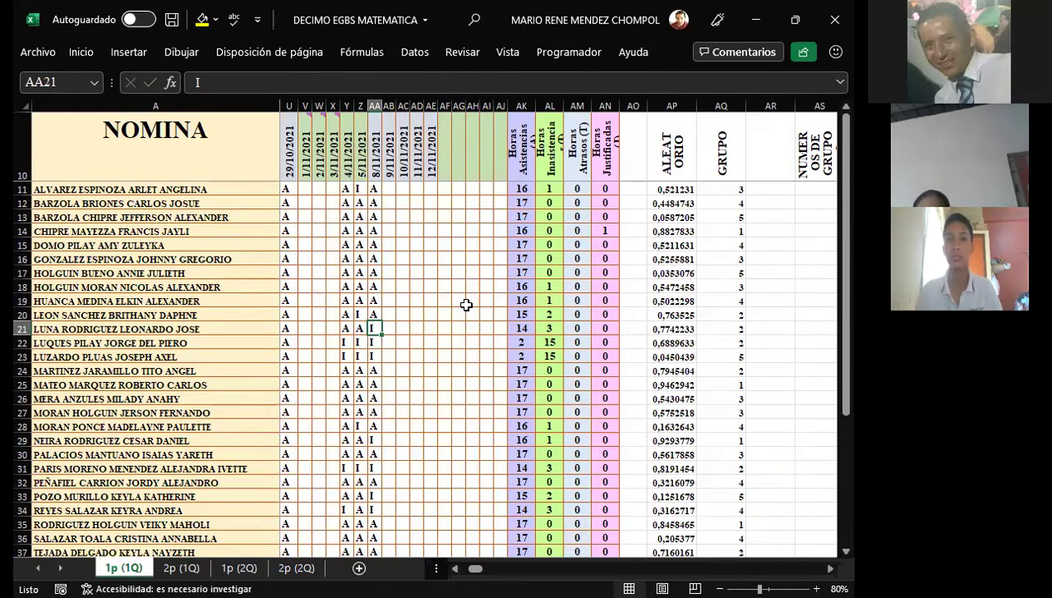
pyautogui.write('A')
pyautogui.press('Return')
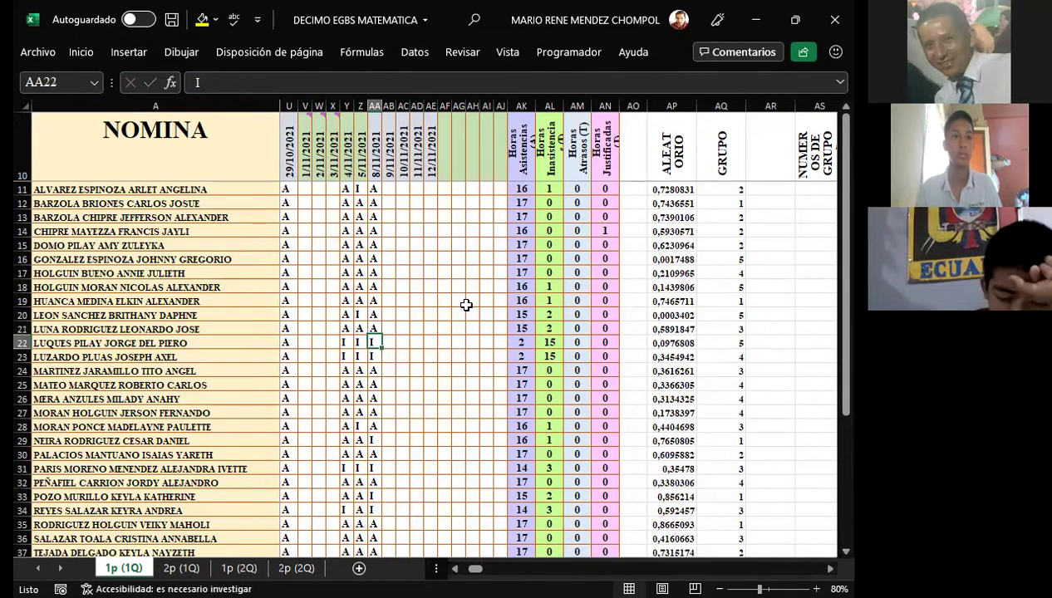
# Step: Change the 8/11/2021 attendance mark for the student in row 29 to "A"
pyautogui.press('Return')
pyautogui.press('Down')
pyautogui.press('Down')
pyautogui.press('Down')
pyautogui.press('Down')
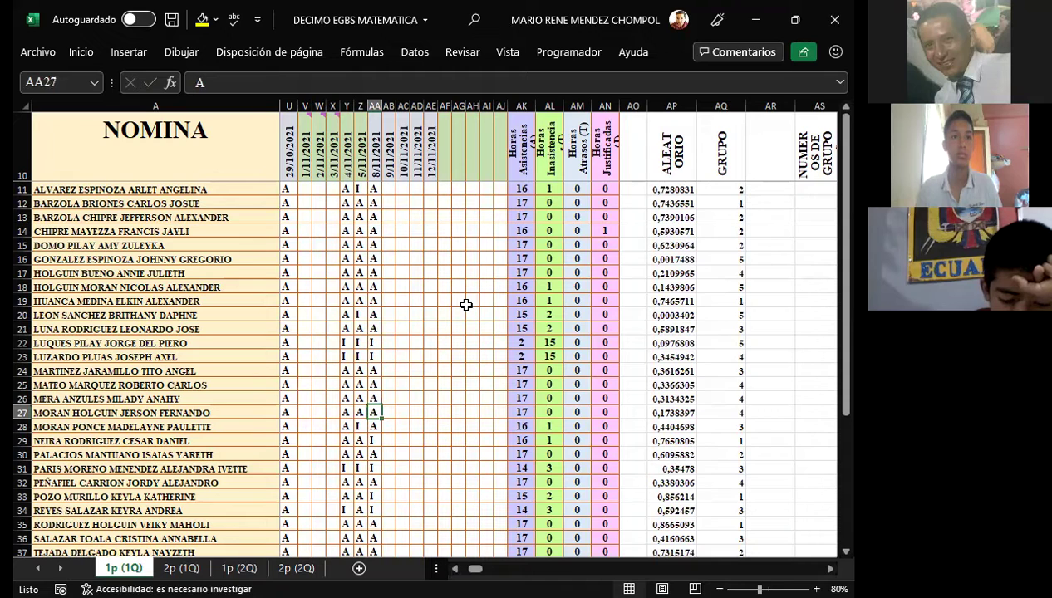
pyautogui.press('Down')
pyautogui.press('Down')
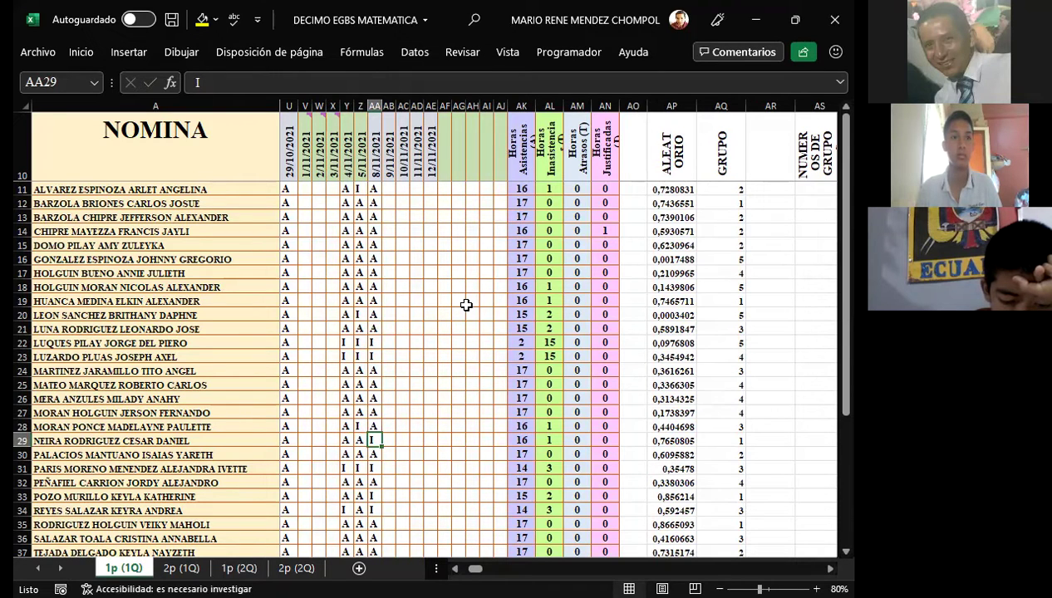
pyautogui.press('Down')
# Step: Change the 8/11/2021 attendance mark for the student in row 33 to "A"
pyautogui.press('Down')
pyautogui.press('Down')
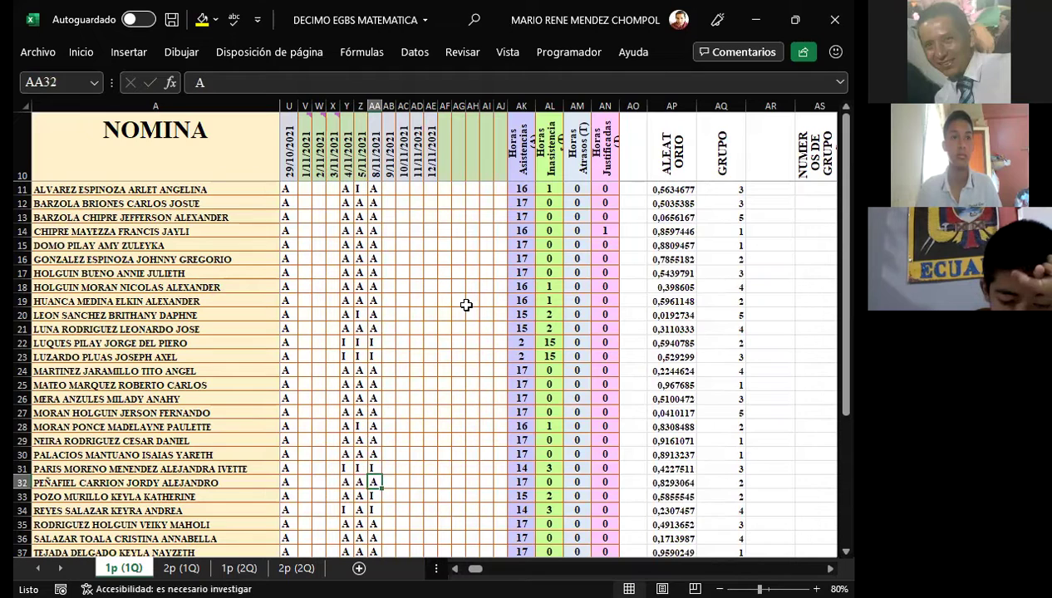
pyautogui.press('Up')
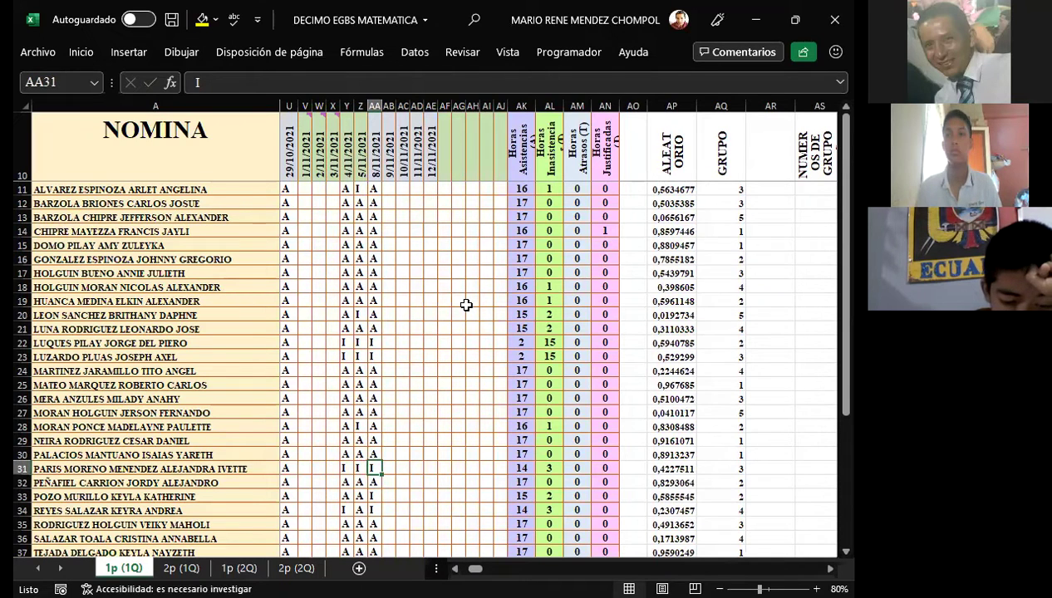
pyautogui.press('Down')
pyautogui.press('Down')
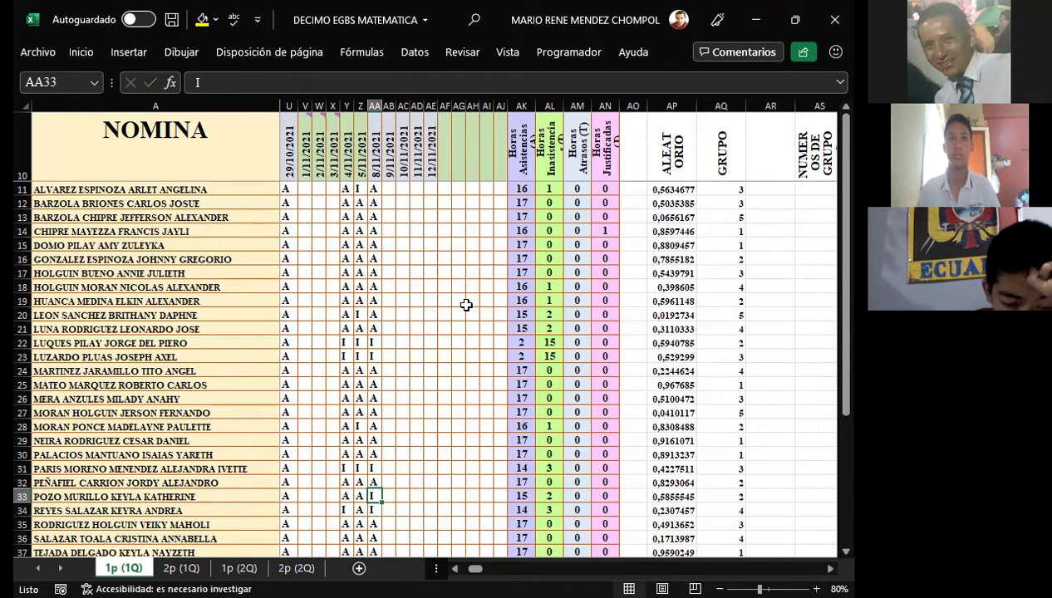
pyautogui.write('A')
pyautogui.press('Return')
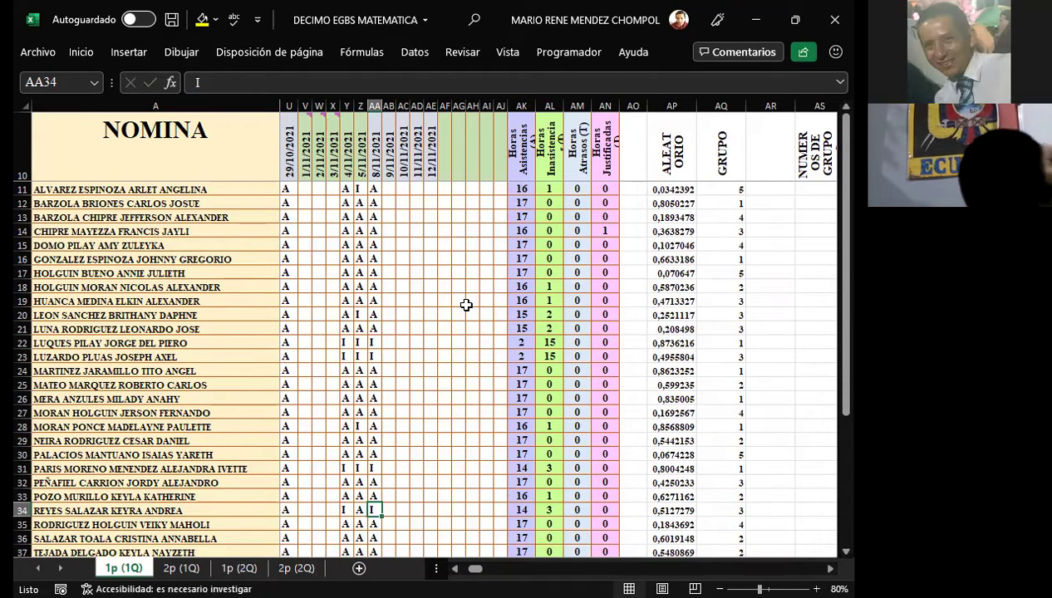
# Step: Check the remaining 8/11/2021 attendance marks from row 34 down to the end of the student list
pyautogui.press('Down')
pyautogui.press('Down')
pyautogui.press('Down')
pyautogui.press('Down')
pyautogui.press('Down')
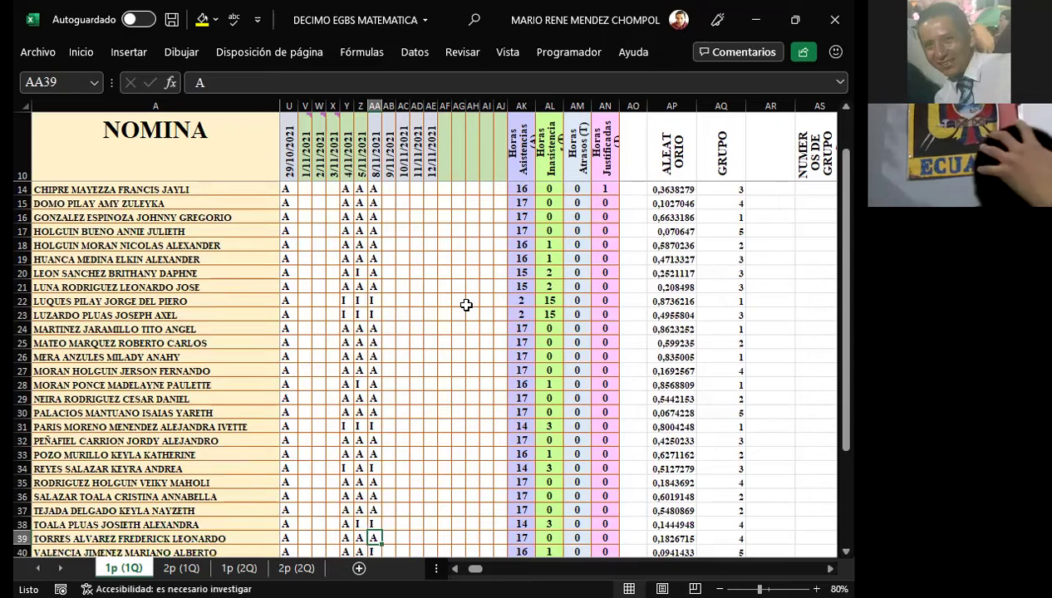
pyautogui.press('Up')
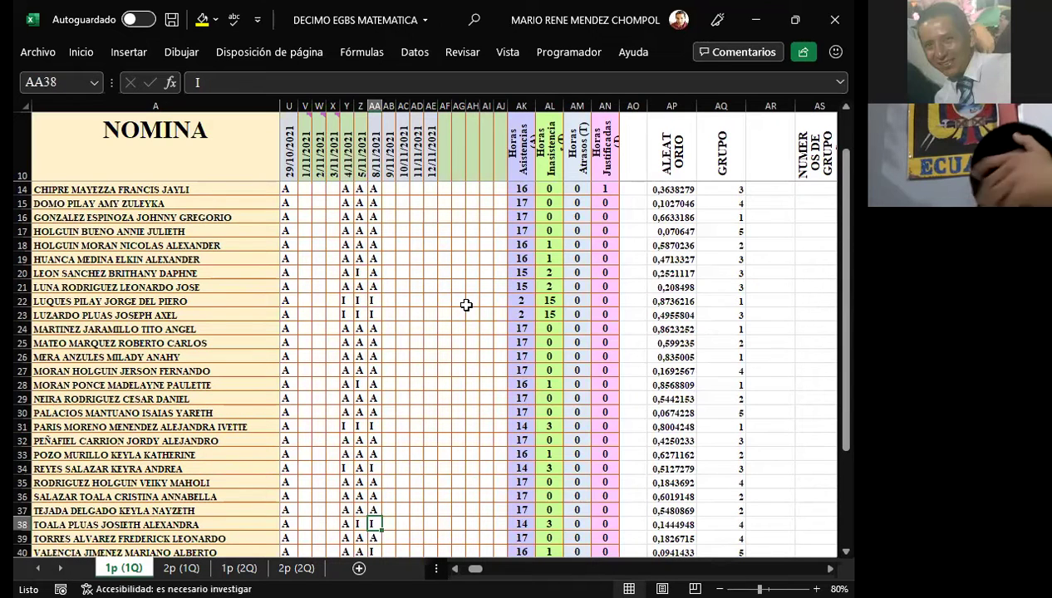
pyautogui.press('Down')
pyautogui.press('Down')
pyautogui.press('Down')
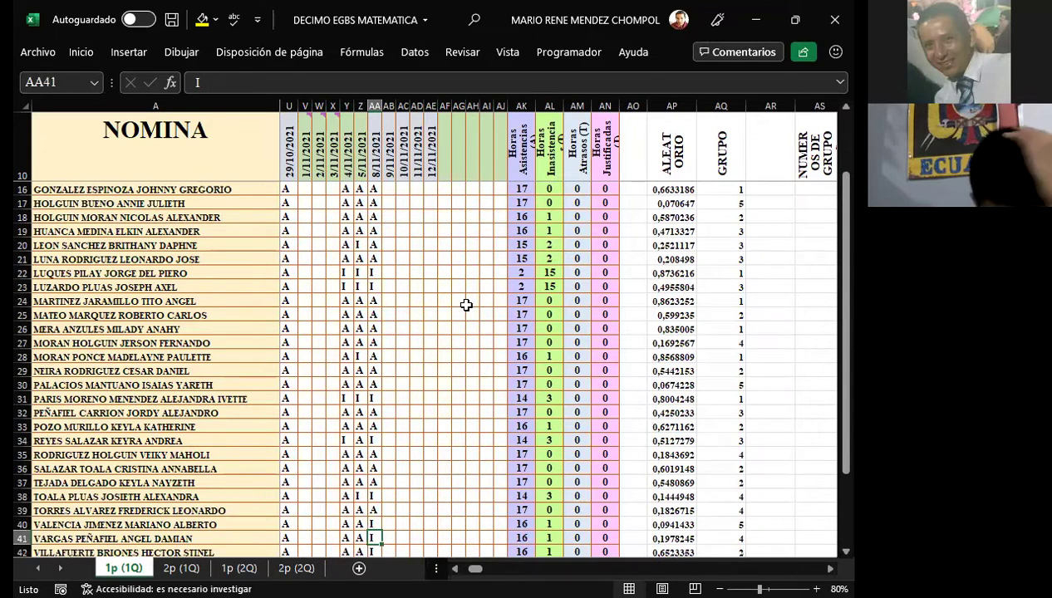
pyautogui.scroll(-1, 466, 305)
pyautogui.press('Up')
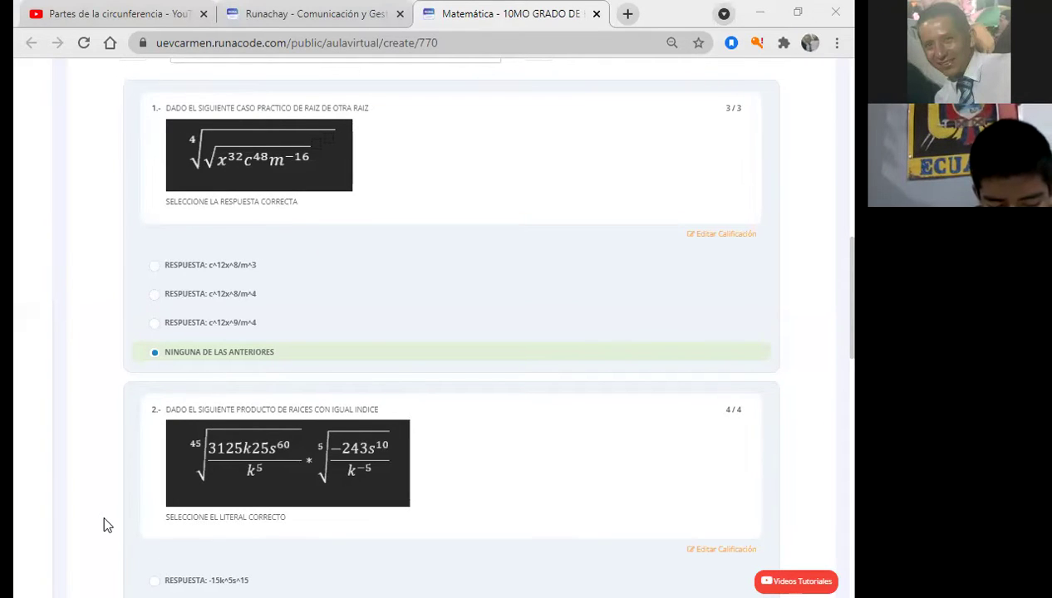
# Step: Switch to the Matemática page in the browser and view the root exercises in questions 1 and 2
pyautogui.scroll(-1, 103, 525)
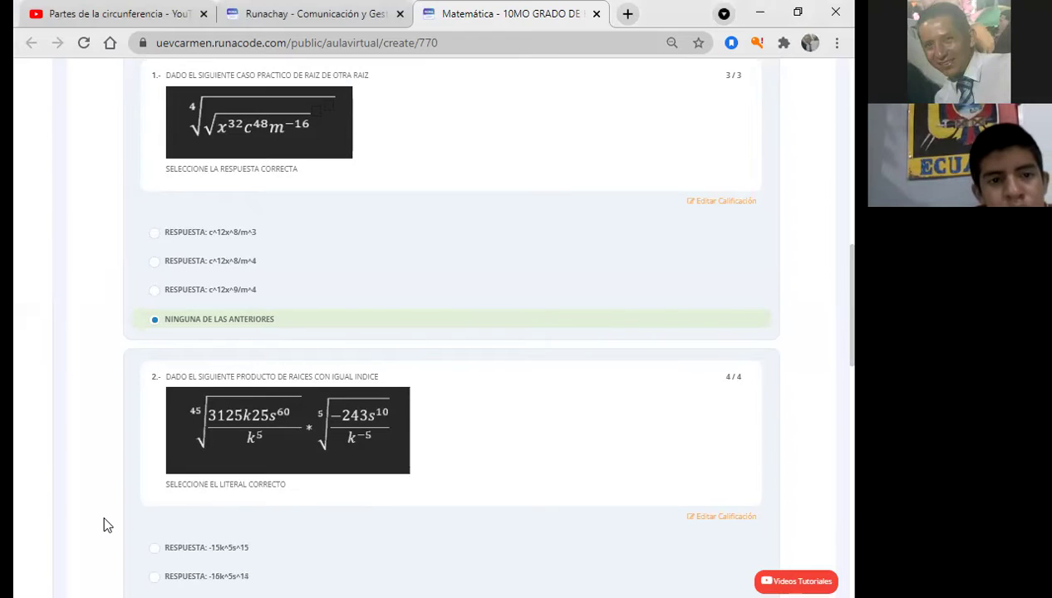